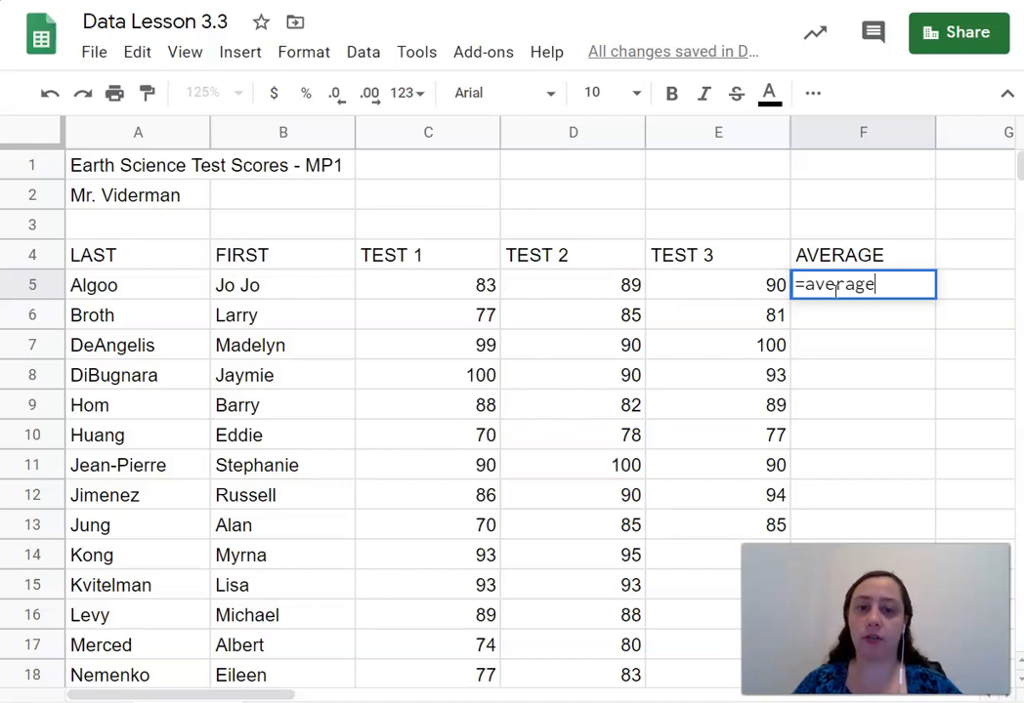
Complete the AVERAGE formula in F5 with the range C5:E5 for the first student's three test scores
{"action": "type", "text": "("}
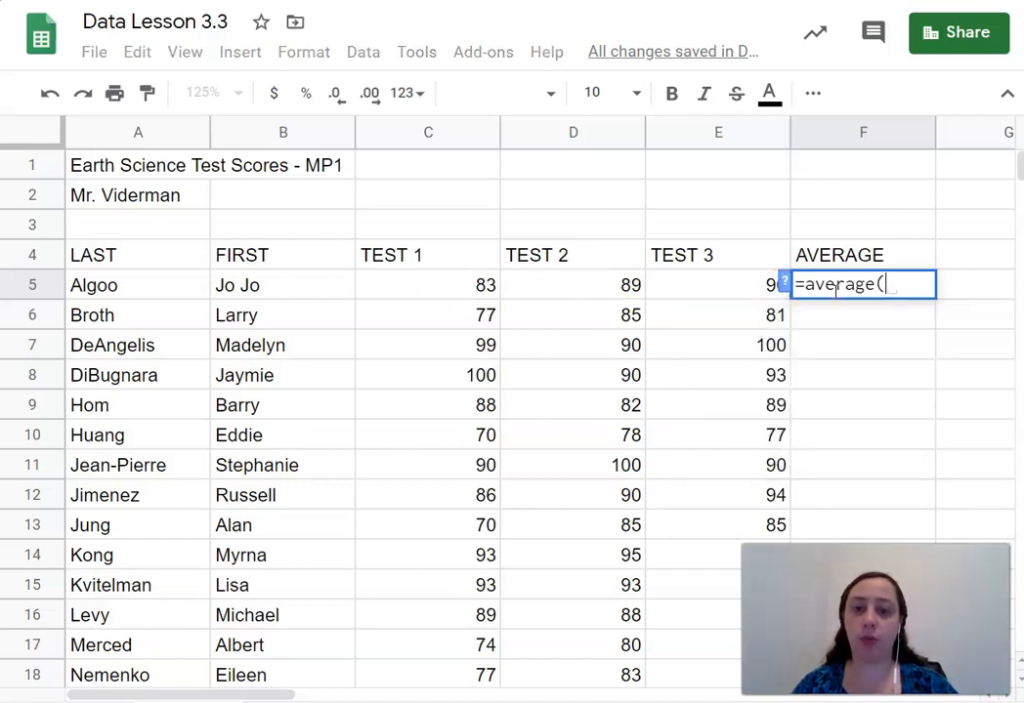
{"action": "left_click_drag", "start_coordinate": [418, 288], "coordinate": [655, 278]}
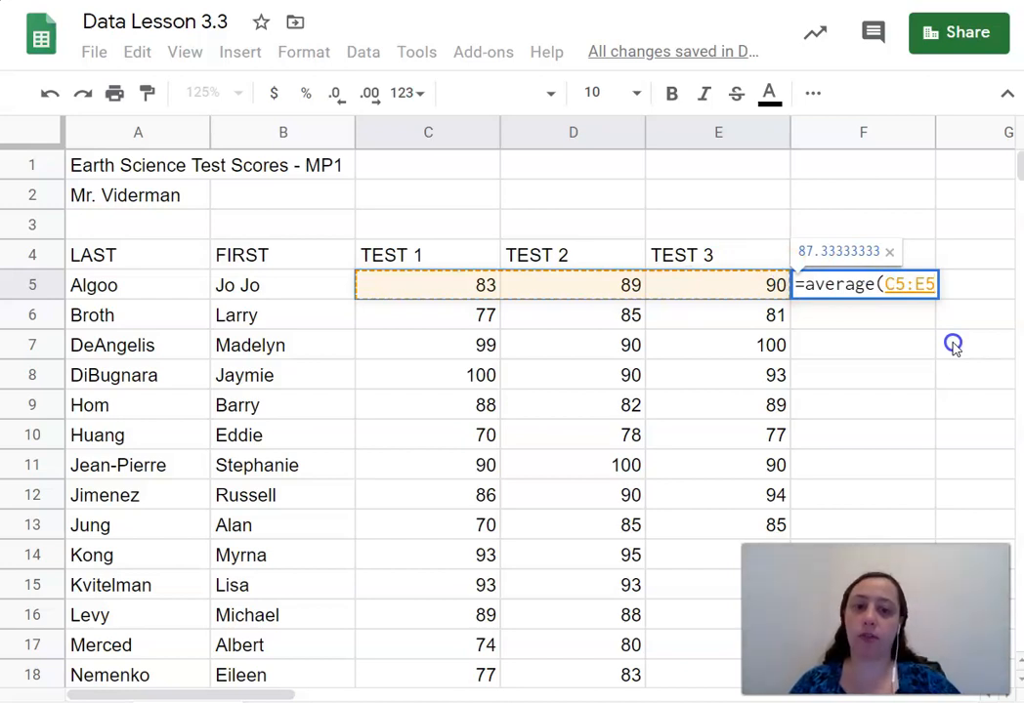
{"action": "type", "text": ")"}
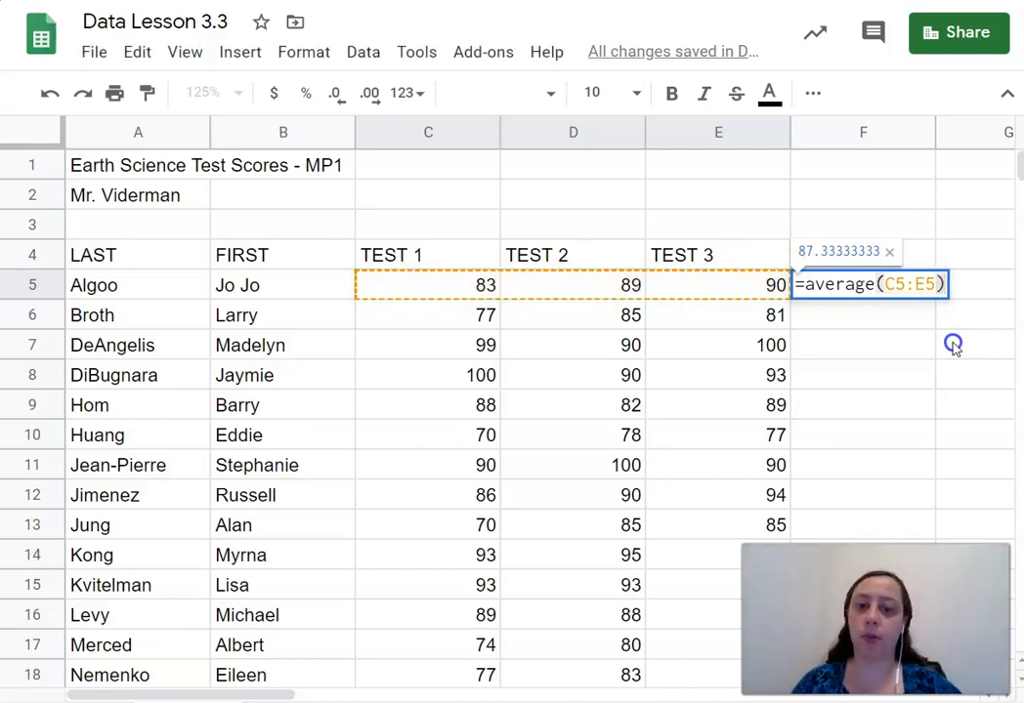
{"action": "key", "text": "Return"}
{"action": "key", "text": "Up"}
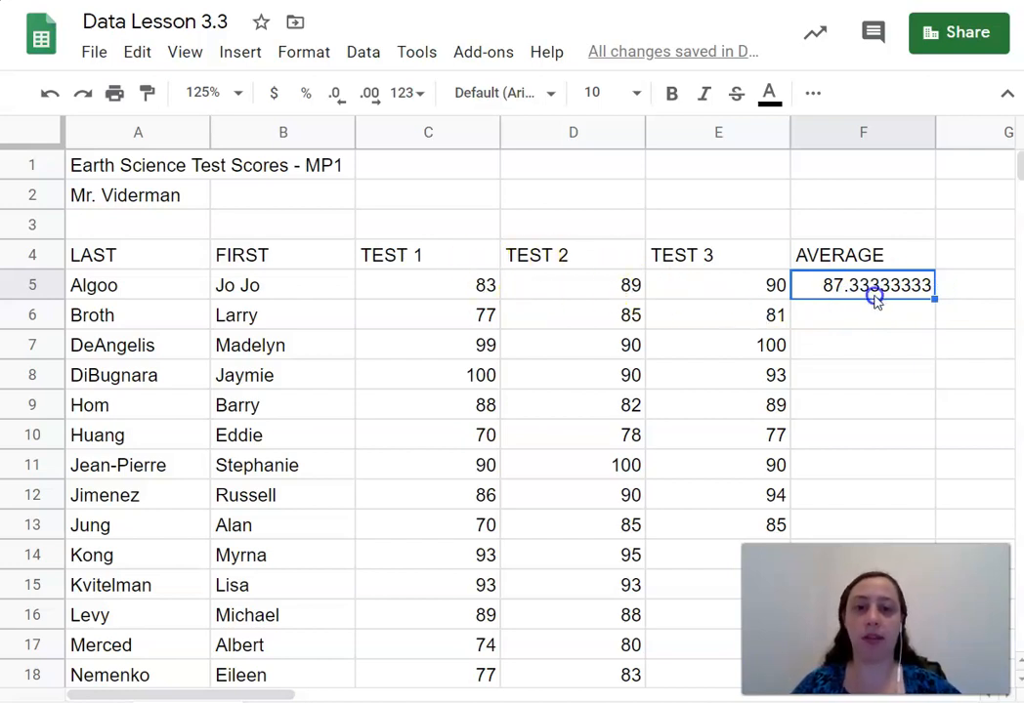
Insert the built-in AVERAGE function for C6:E6 so that the second student's average goes in F6
{"action": "left_click", "coordinate": [864, 328]}
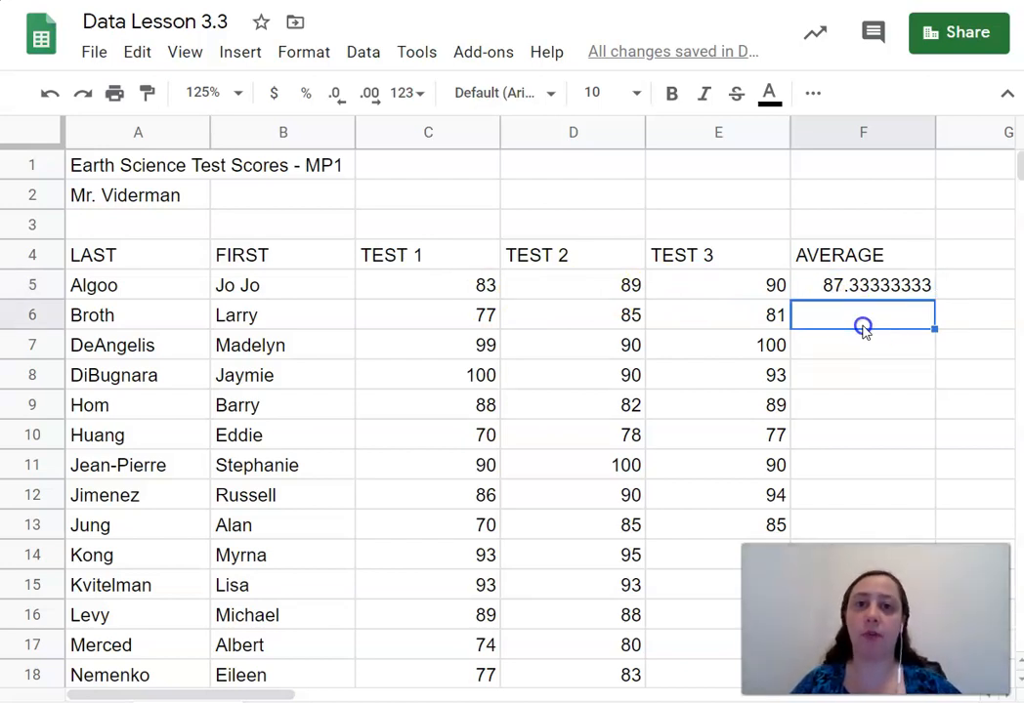
{"action": "left_click_drag", "start_coordinate": [471, 327], "coordinate": [711, 318]}
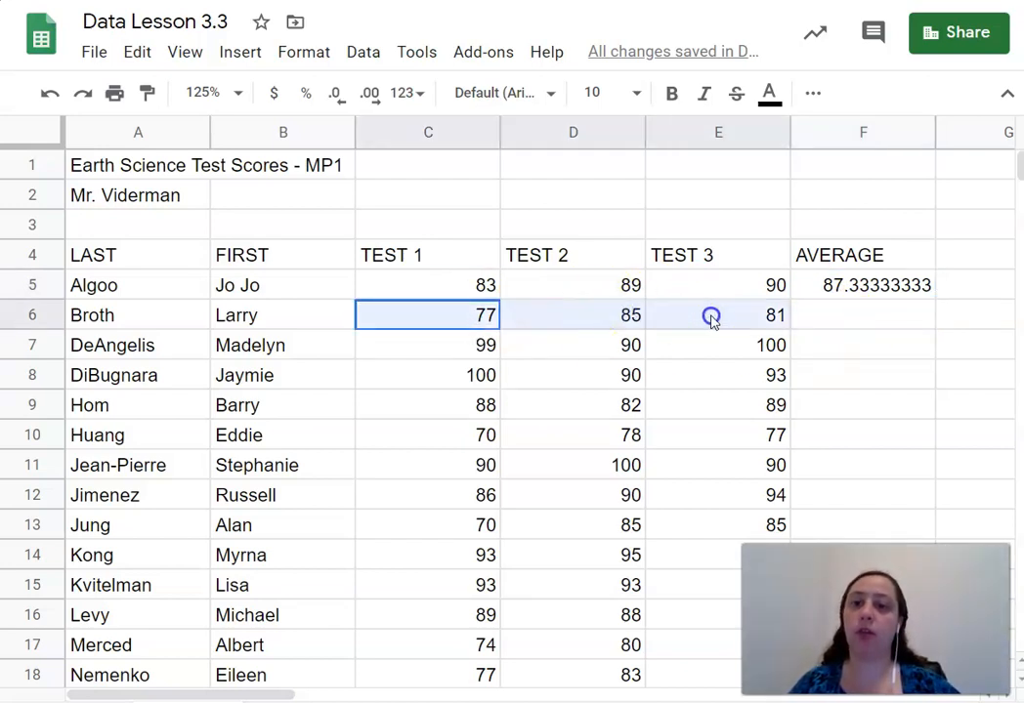
{"action": "left_click", "coordinate": [813, 94]}
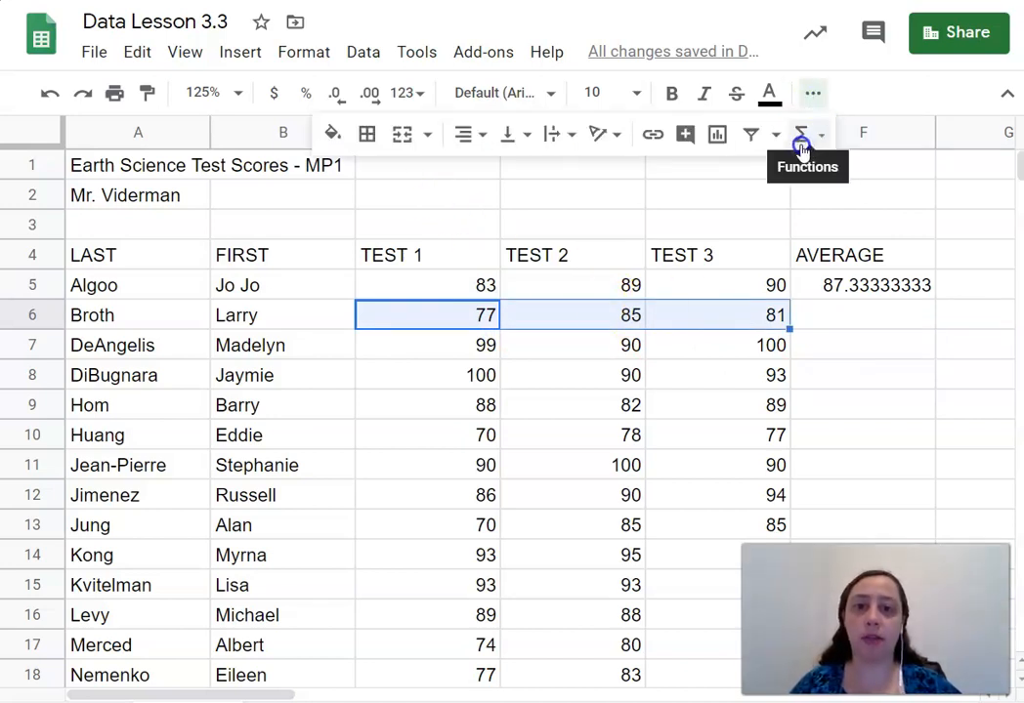
{"action": "left_click", "coordinate": [803, 137]}
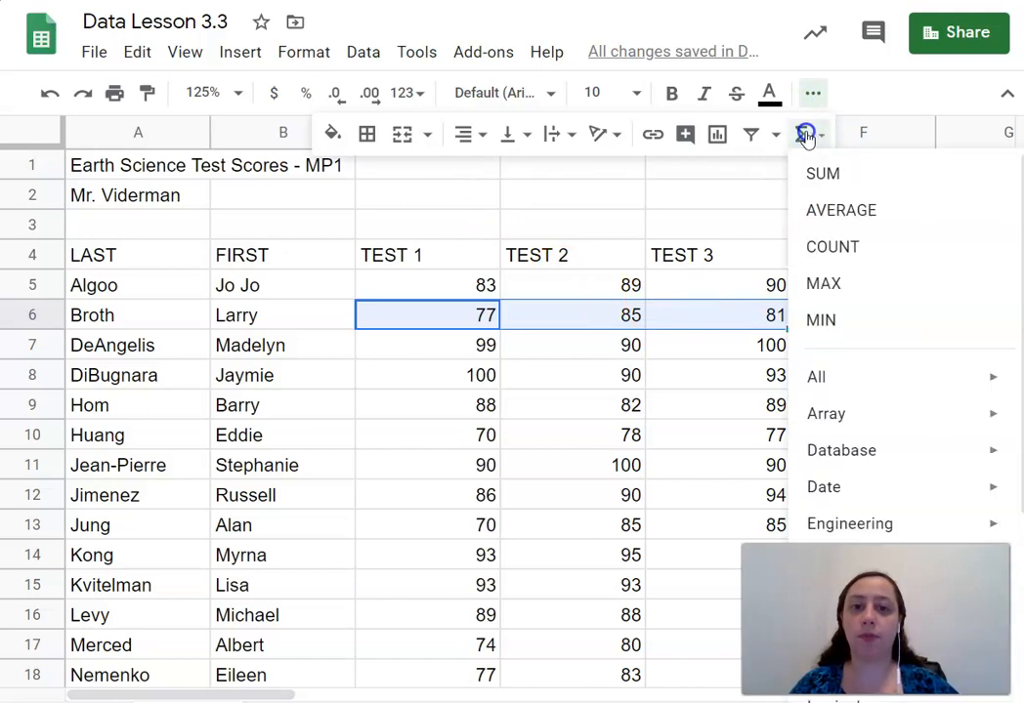
{"action": "left_click", "coordinate": [889, 211]}
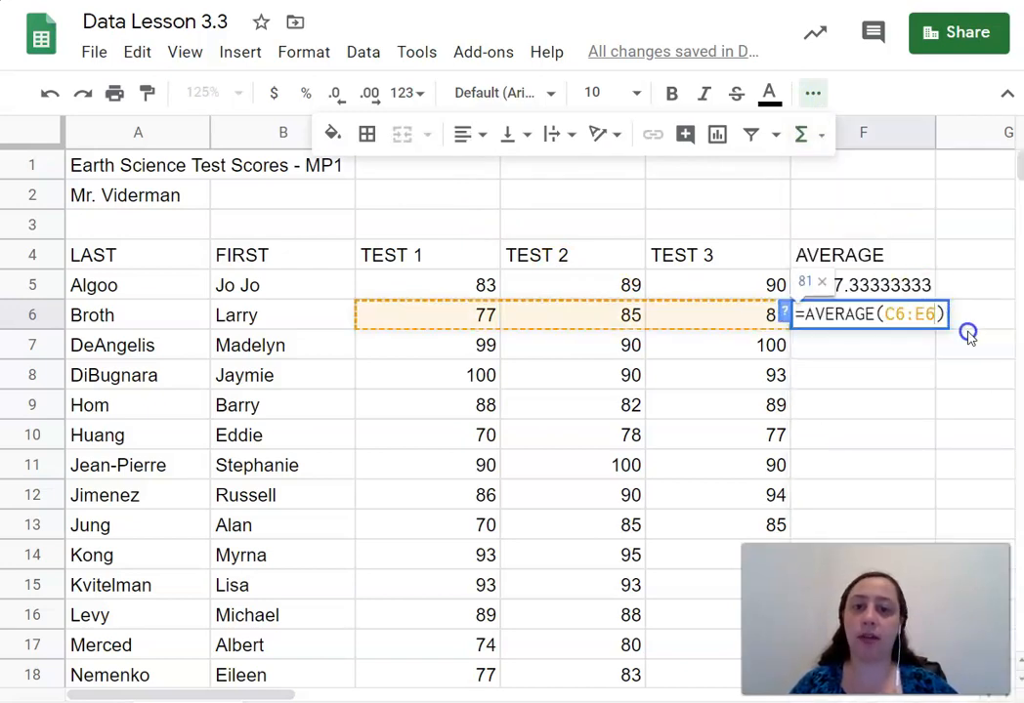
{"action": "key", "text": "Return"}
Fill the average formula from F6 down to the last student in F30
{"action": "left_click", "coordinate": [925, 323]}
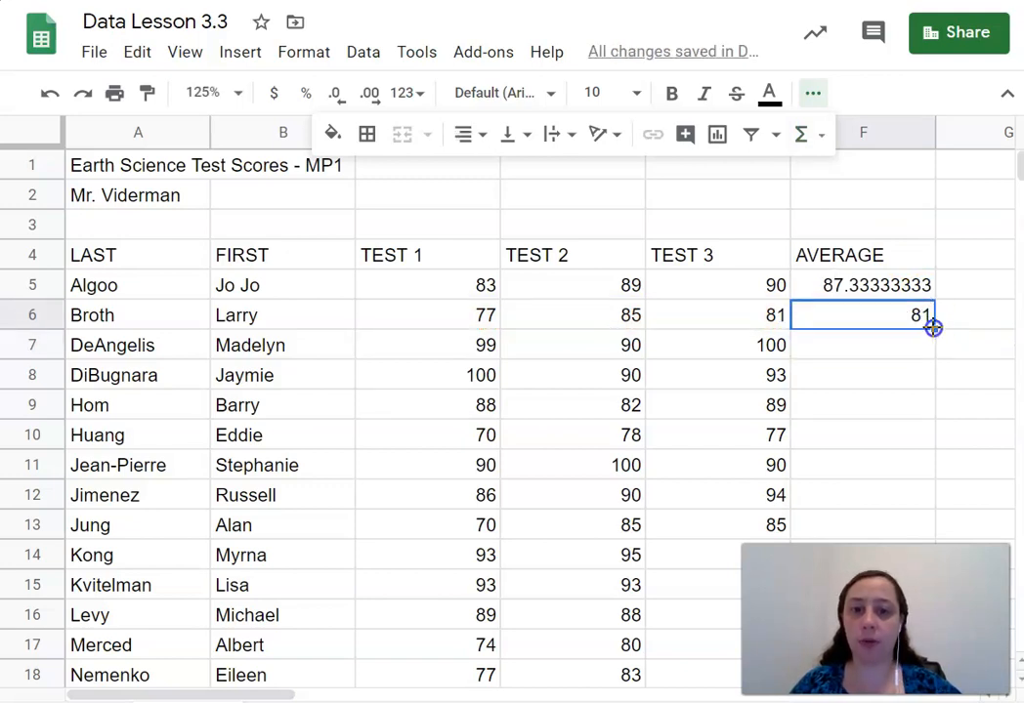
{"action": "left_click_drag", "start_coordinate": [936, 330], "coordinate": [941, 557]}
{"action": "scroll", "coordinate": [983, 469], "scroll_direction": "down", "scroll_amount": 5}
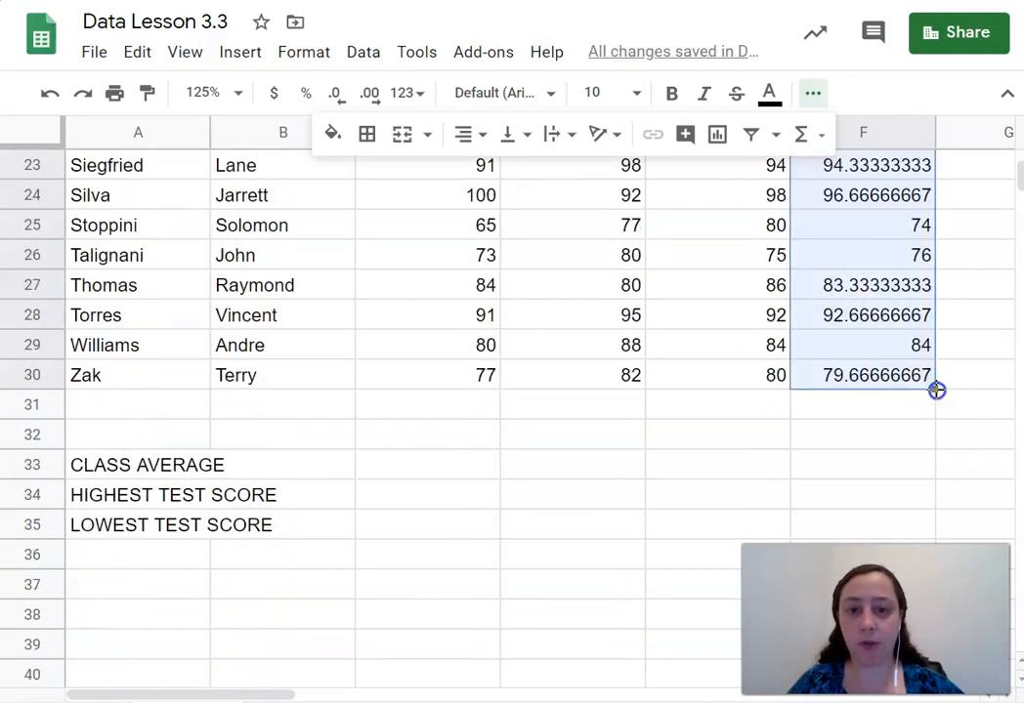
Extend the average formula into the empty rows F31:F32, and clear both of those cells
{"action": "left_click_drag", "start_coordinate": [935, 390], "coordinate": [933, 431]}
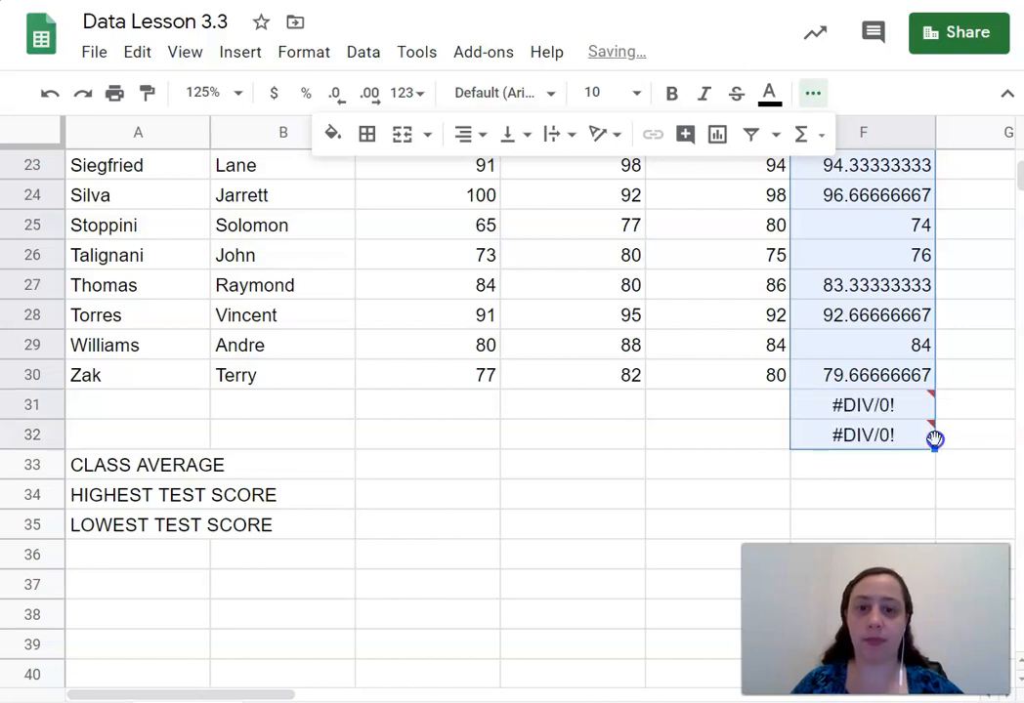
{"action": "mouse_move", "coordinate": [928, 438]}
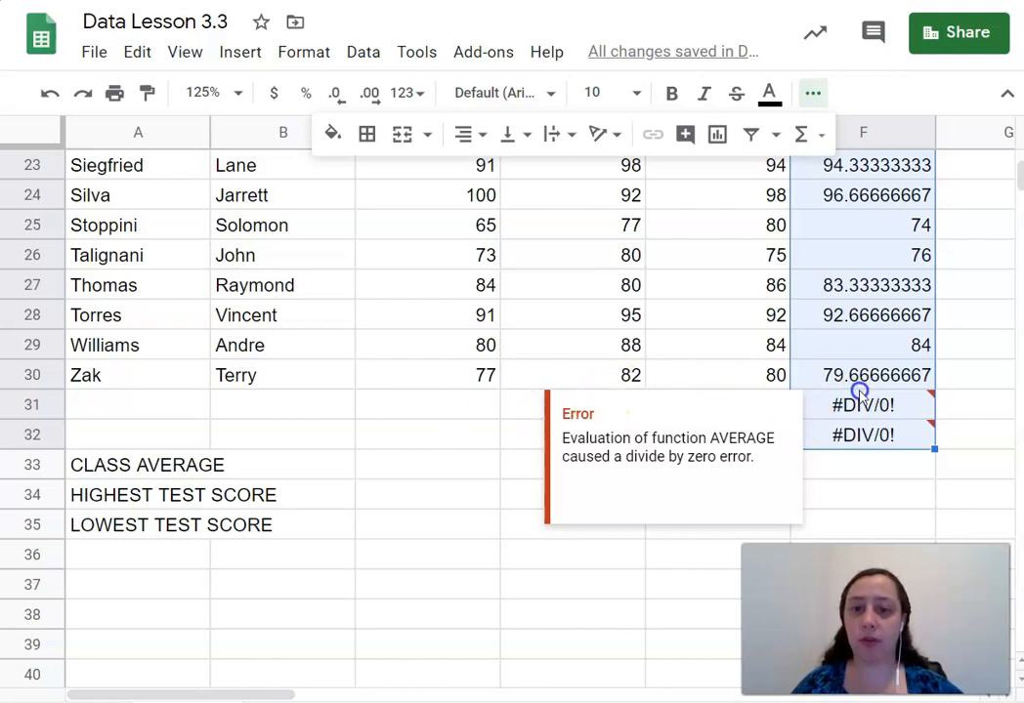
{"action": "left_click", "coordinate": [873, 406]}
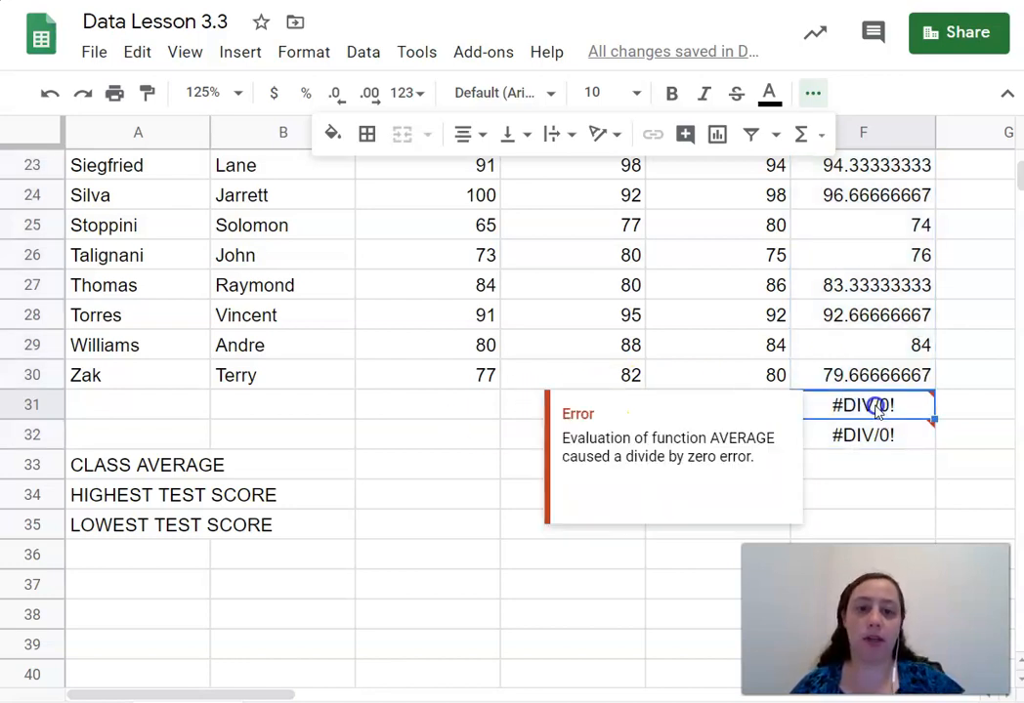
{"action": "key", "text": "Delete"}
{"action": "key", "text": "Down"}
{"action": "key", "text": "Delete"}
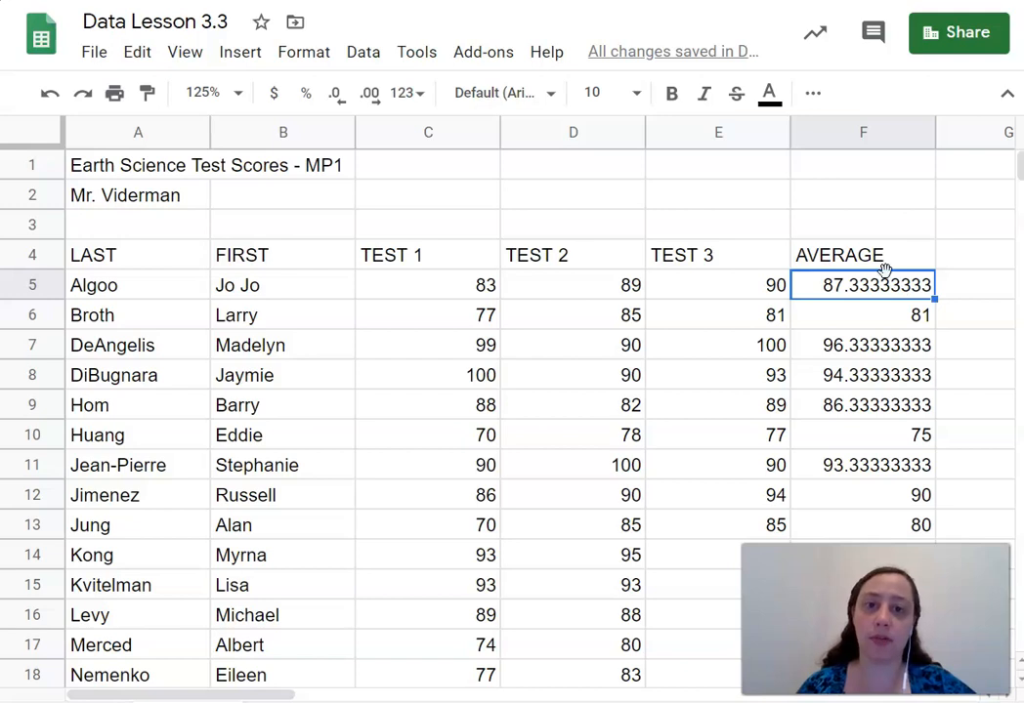
Format the averages in column F as whole numbers with no decimal places
{"action": "left_click", "coordinate": [863, 134]}
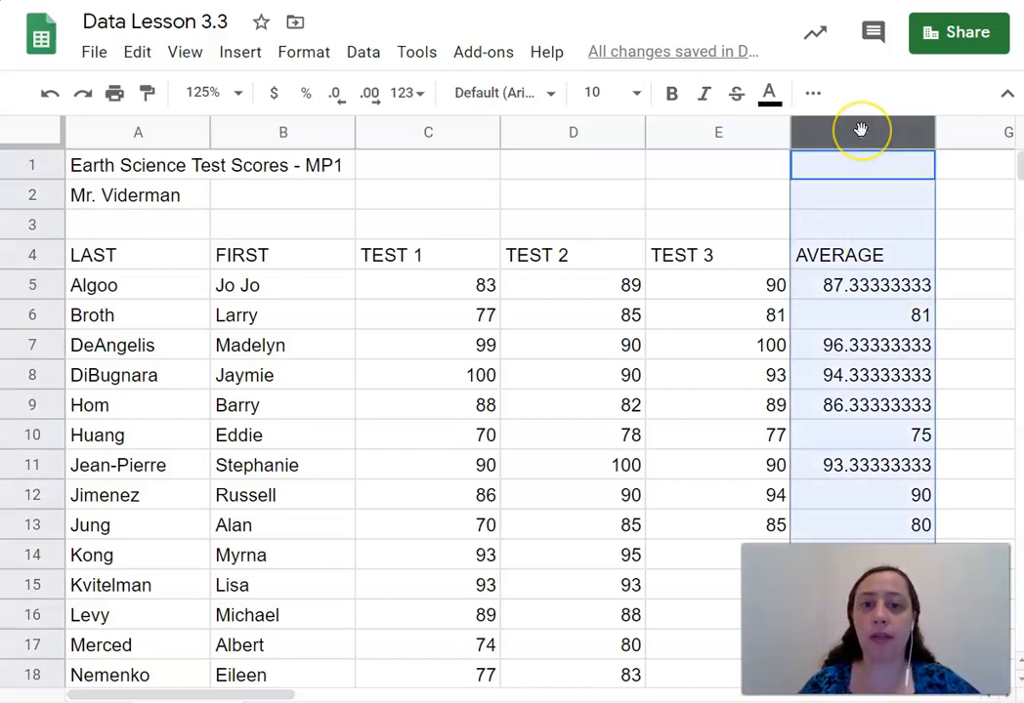
{"action": "left_click", "coordinate": [335, 95]}
{"action": "left_click", "coordinate": [335, 96]}
{"action": "left_click", "coordinate": [335, 95]}
{"action": "left_click", "coordinate": [335, 96]}
{"action": "left_click", "coordinate": [335, 96]}
{"action": "left_click", "coordinate": [336, 96]}
{"action": "left_click", "coordinate": [335, 96]}
{"action": "left_click", "coordinate": [335, 96]}
{"action": "left_click", "coordinate": [337, 96]}
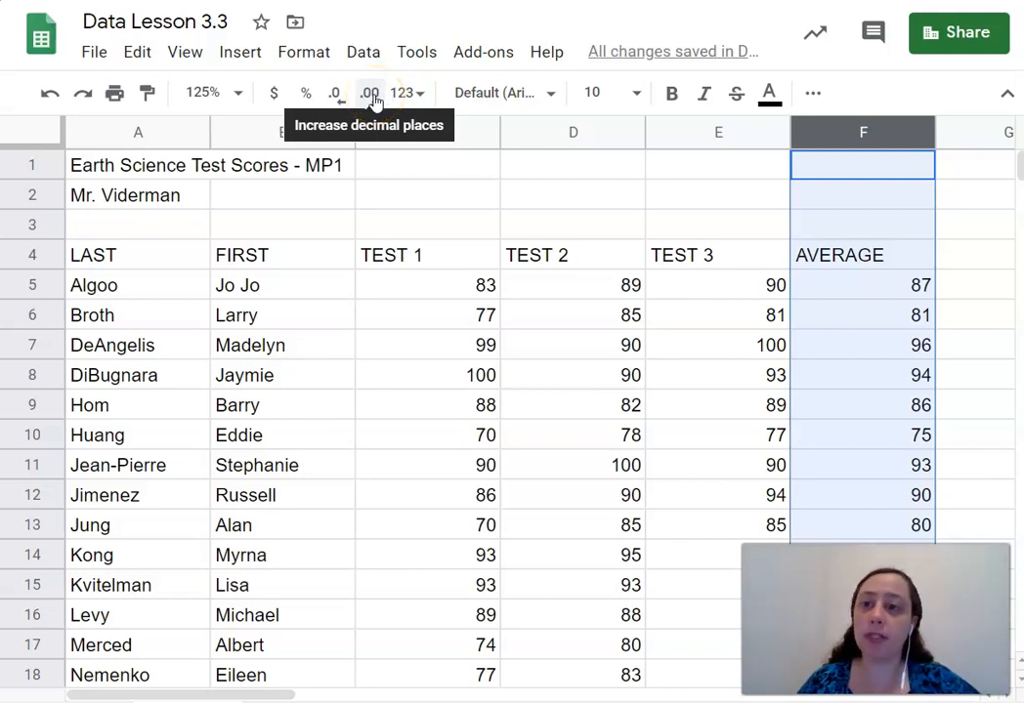
{"action": "left_click", "coordinate": [372, 96]}
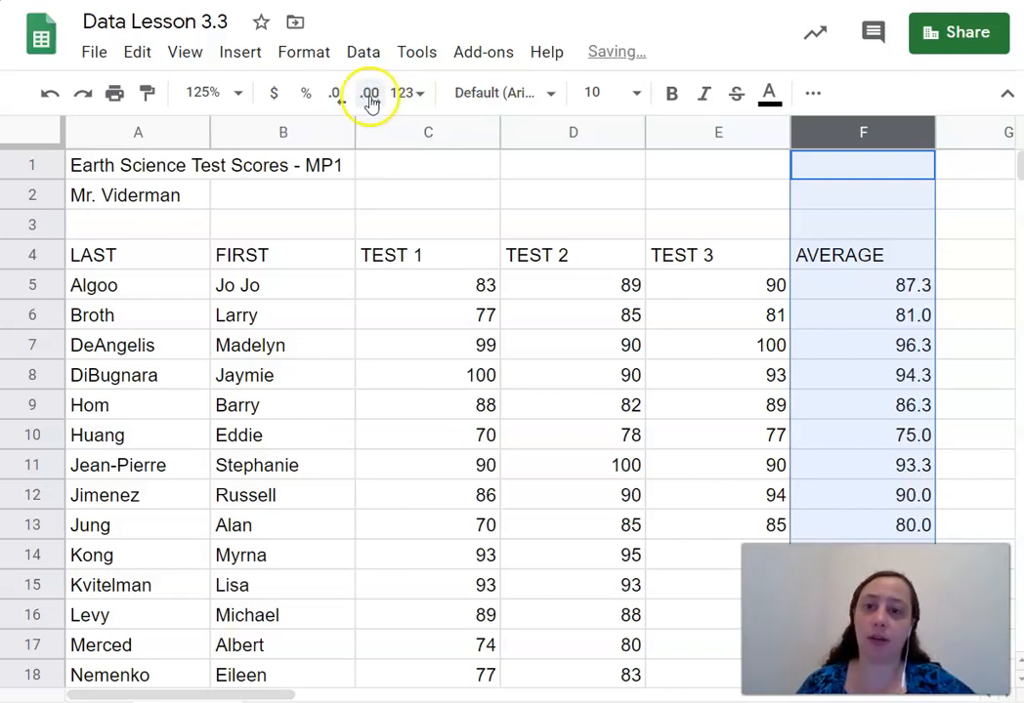
{"action": "left_click", "coordinate": [335, 96]}
Enter the class average for Test 1 in C33 using the suggested formula =AVERAGE(C5:C30)
{"action": "left_click", "coordinate": [686, 507]}
{"action": "scroll", "coordinate": [686, 507], "scroll_direction": "down", "scroll_amount": 6}
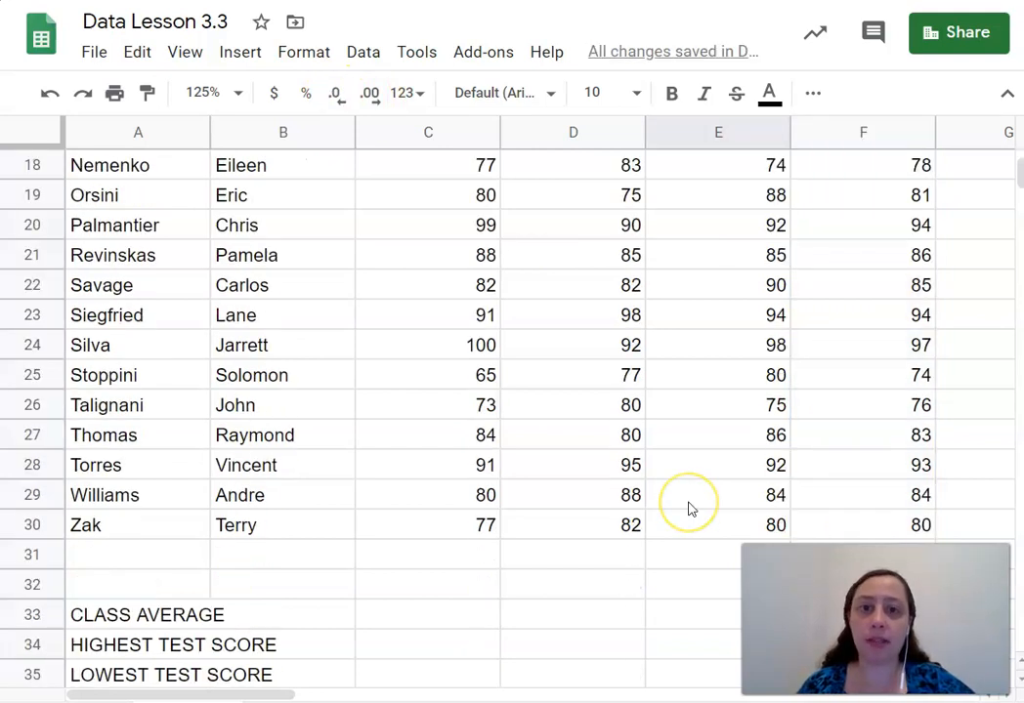
{"action": "scroll", "coordinate": [688, 509], "scroll_direction": "down", "scroll_amount": 1}
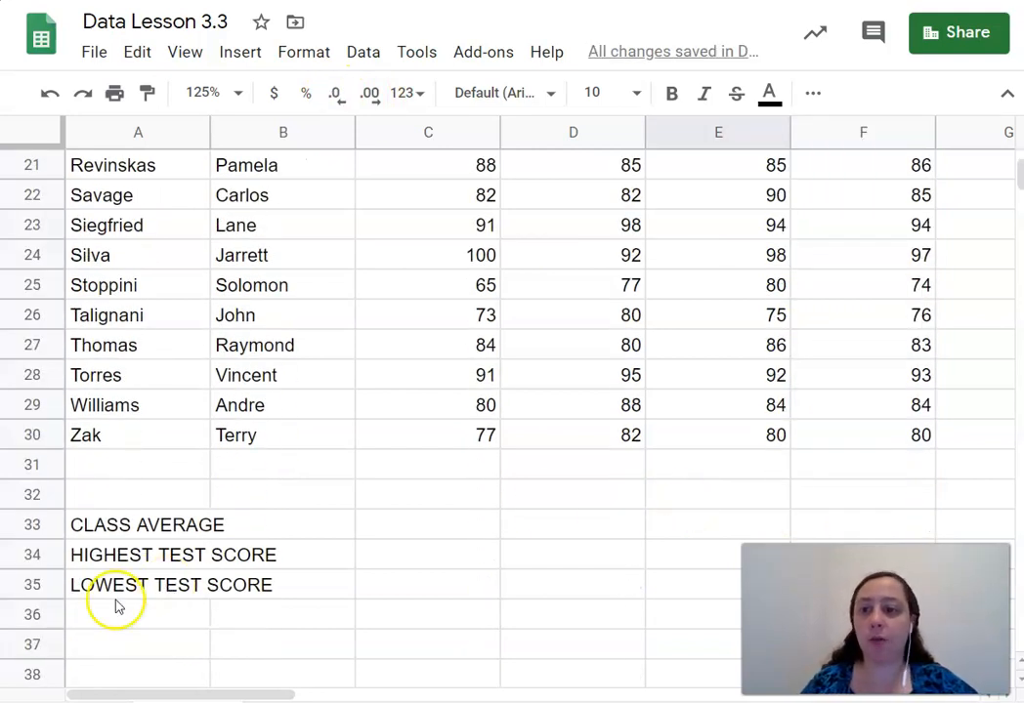
{"action": "left_click", "coordinate": [135, 533]}
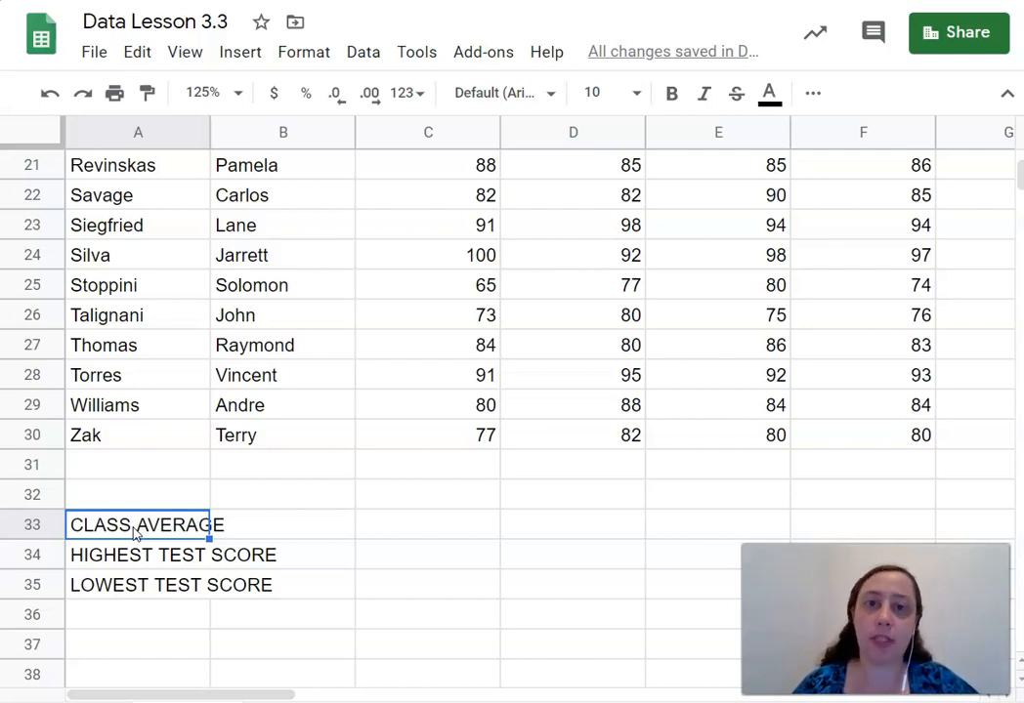
{"action": "left_click", "coordinate": [465, 527]}
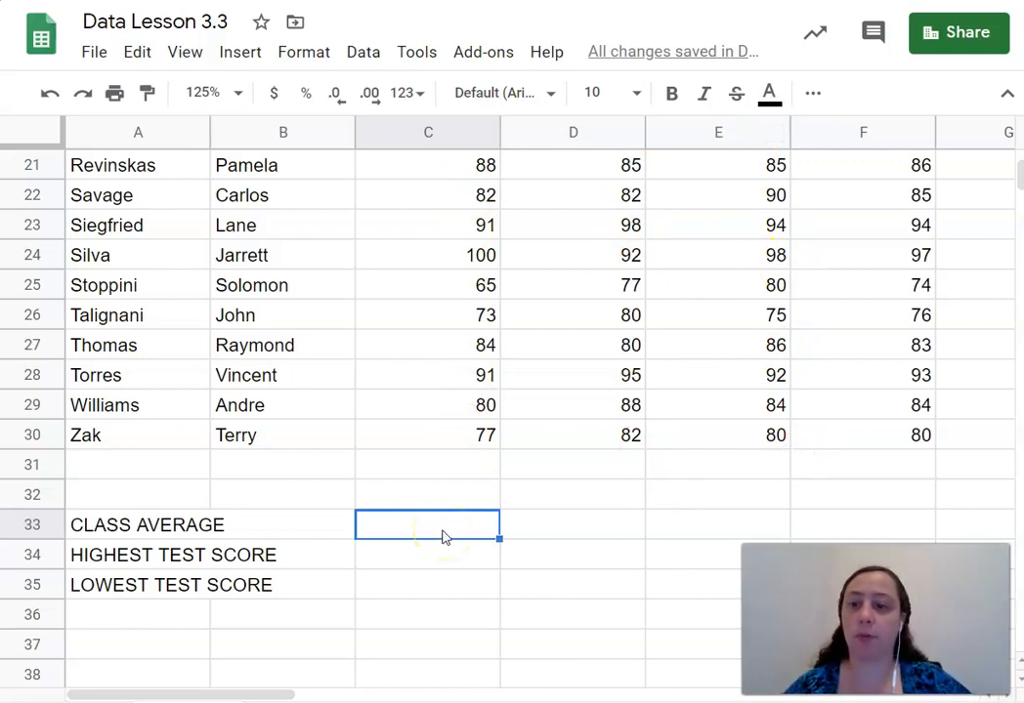
{"action": "type", "text": "=average"}
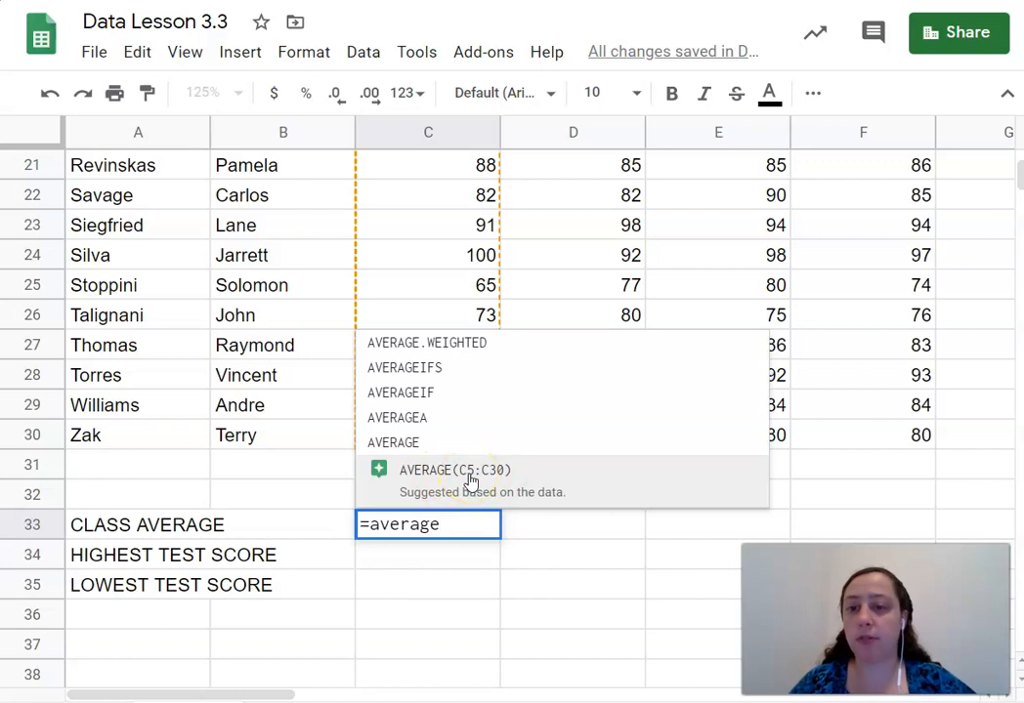
{"action": "left_click", "coordinate": [470, 480]}
{"action": "scroll", "coordinate": [486, 283], "scroll_direction": "up", "scroll_amount": 7}
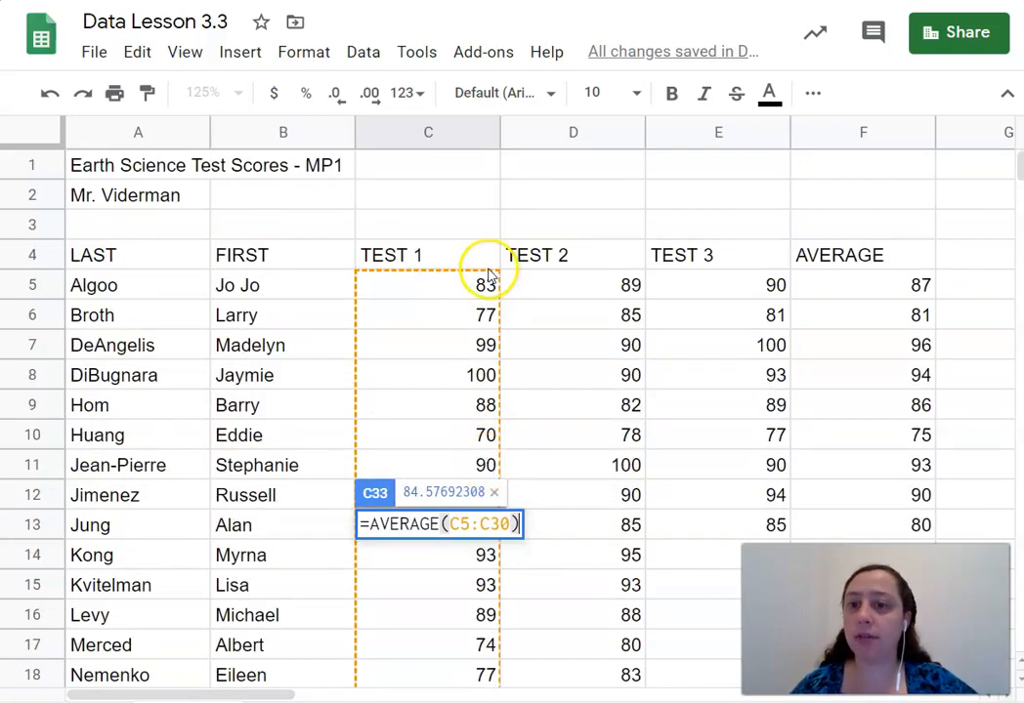
{"action": "scroll", "coordinate": [485, 380], "scroll_direction": "down", "scroll_amount": 3}
{"action": "scroll", "coordinate": [486, 382], "scroll_direction": "down", "scroll_amount": 3}
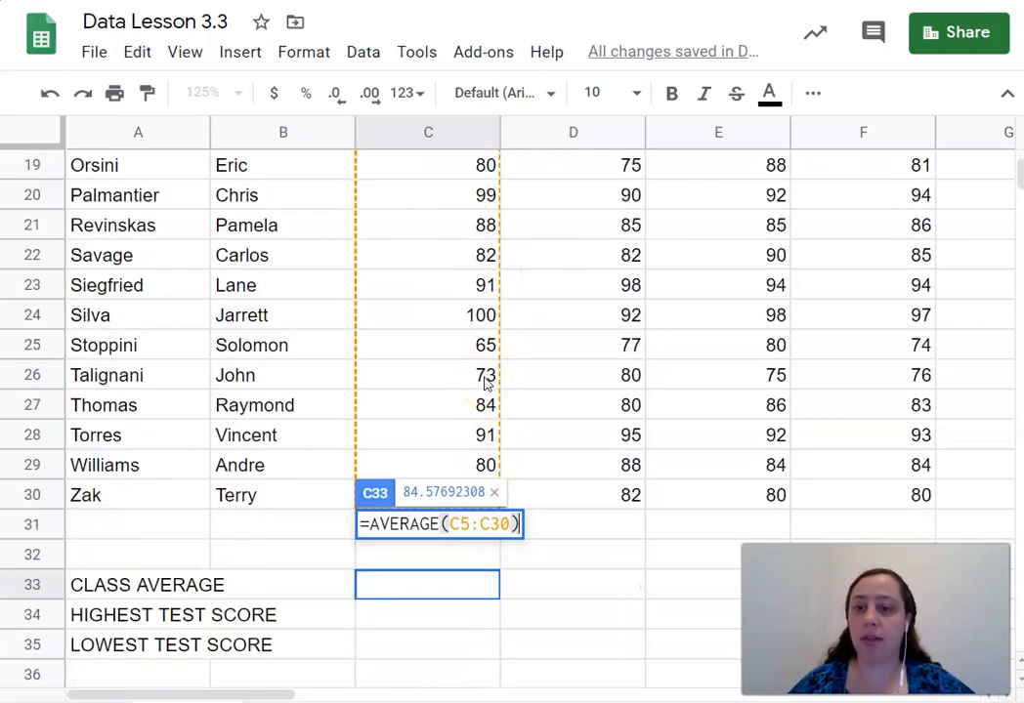
{"action": "scroll", "coordinate": [486, 383], "scroll_direction": "down", "scroll_amount": 1}
{"action": "key", "text": "Return"}
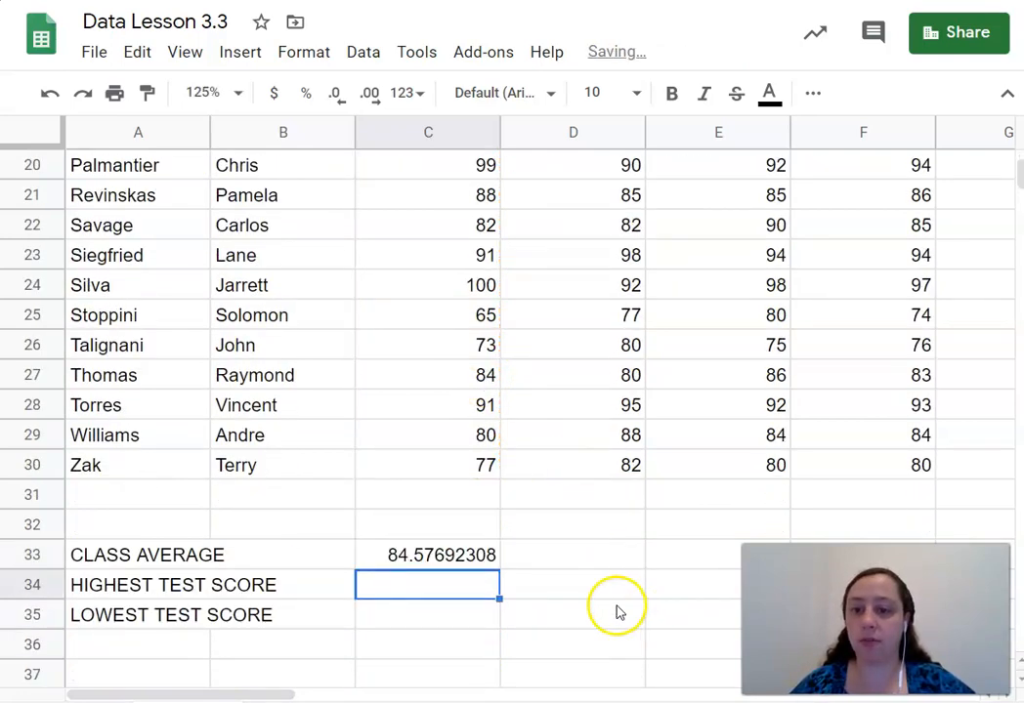
Fill the class average formula from C33 across to E33 for Tests 2 and 3
{"action": "left_click", "coordinate": [475, 559]}
{"action": "scroll", "coordinate": [476, 563], "scroll_direction": "down", "scroll_amount": 1}
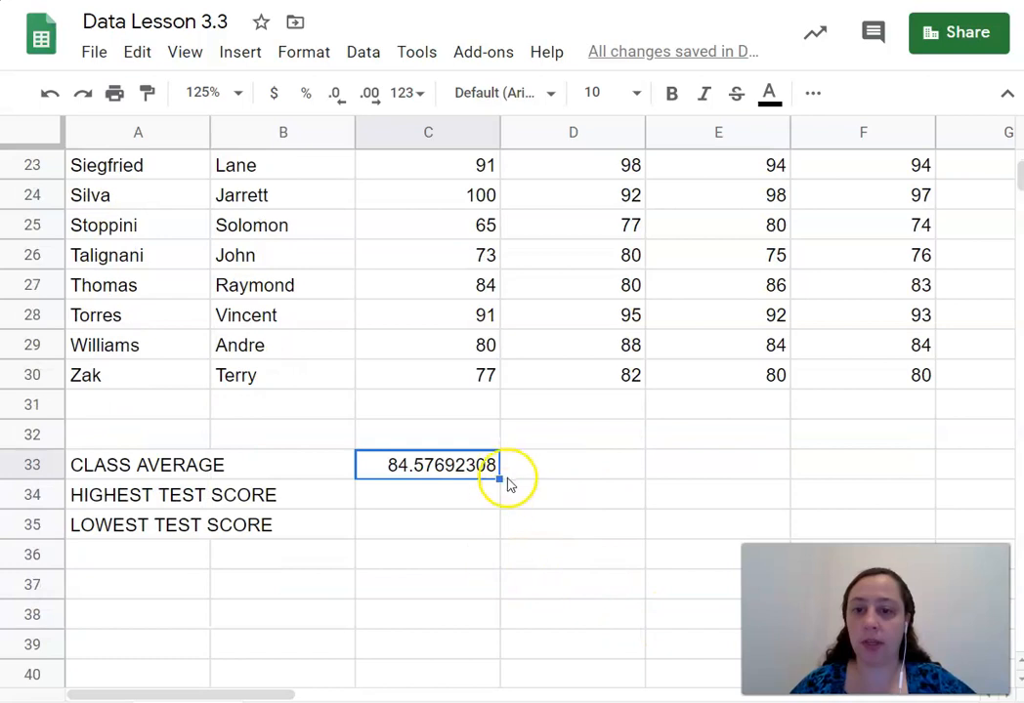
{"action": "left_click_drag", "start_coordinate": [499, 480], "coordinate": [710, 481]}
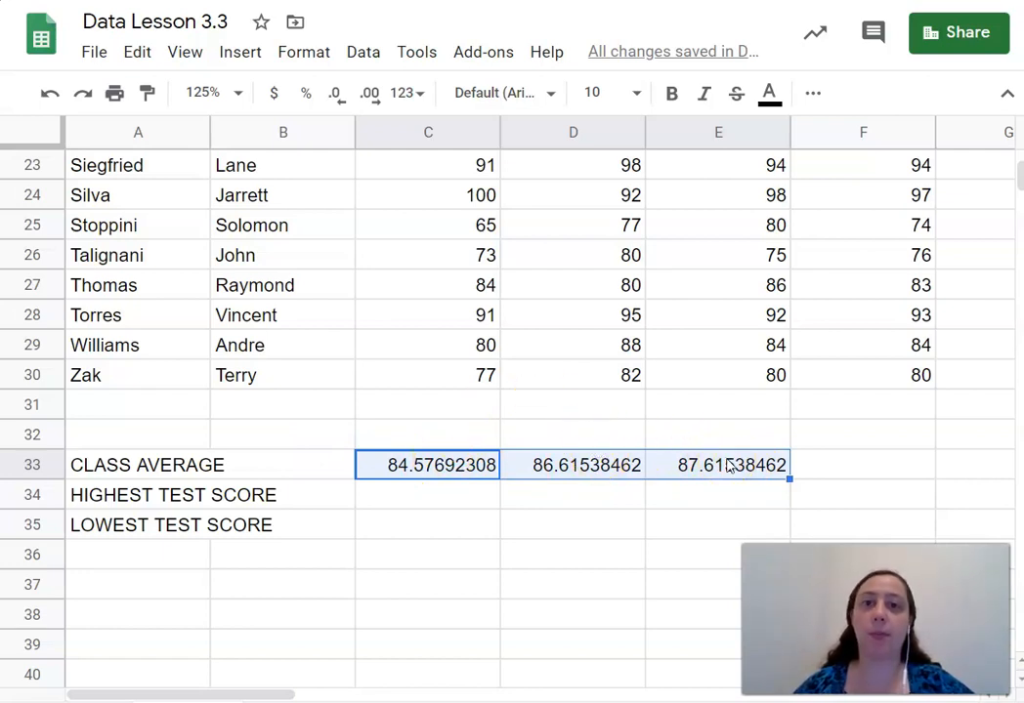
Reduce the class averages in C33:E33 to whole numbers with no decimal places
{"action": "left_click", "coordinate": [334, 97]}
{"action": "left_click", "coordinate": [334, 98]}
{"action": "left_click", "coordinate": [334, 98]}
{"action": "left_click", "coordinate": [334, 98]}
{"action": "left_click", "coordinate": [334, 98]}
{"action": "left_click", "coordinate": [334, 98]}
{"action": "left_click", "coordinate": [334, 98]}
{"action": "left_click", "coordinate": [334, 98]}
Enter the highest Test 1 score in C34 with the MAX function over C5:C30
{"action": "left_click", "coordinate": [437, 499]}
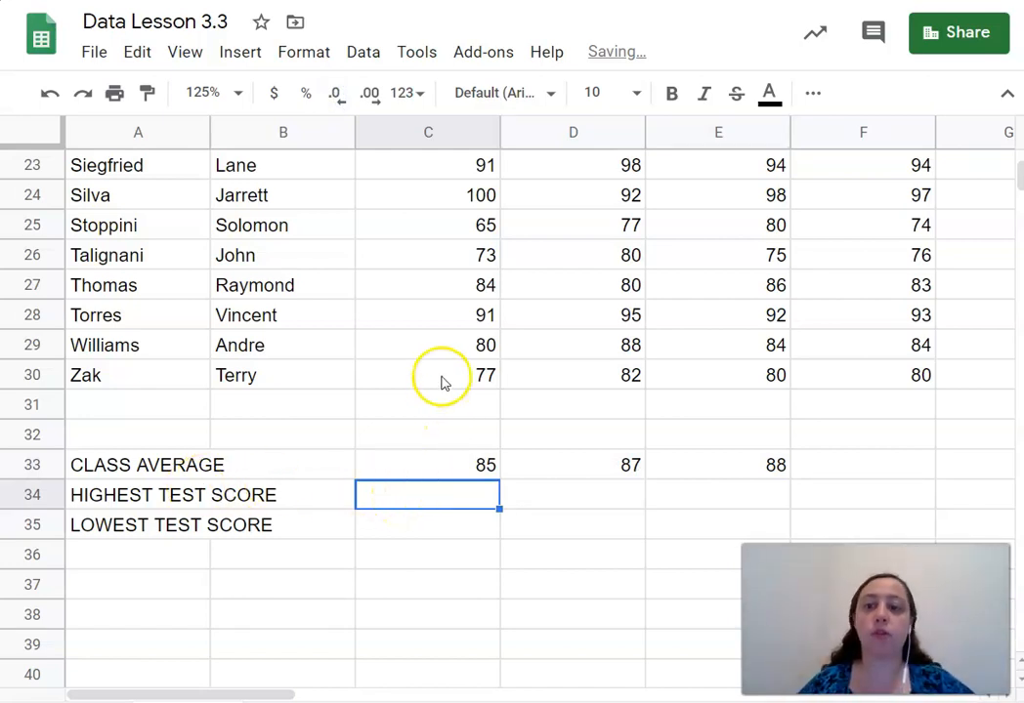
{"action": "left_click", "coordinate": [813, 93]}
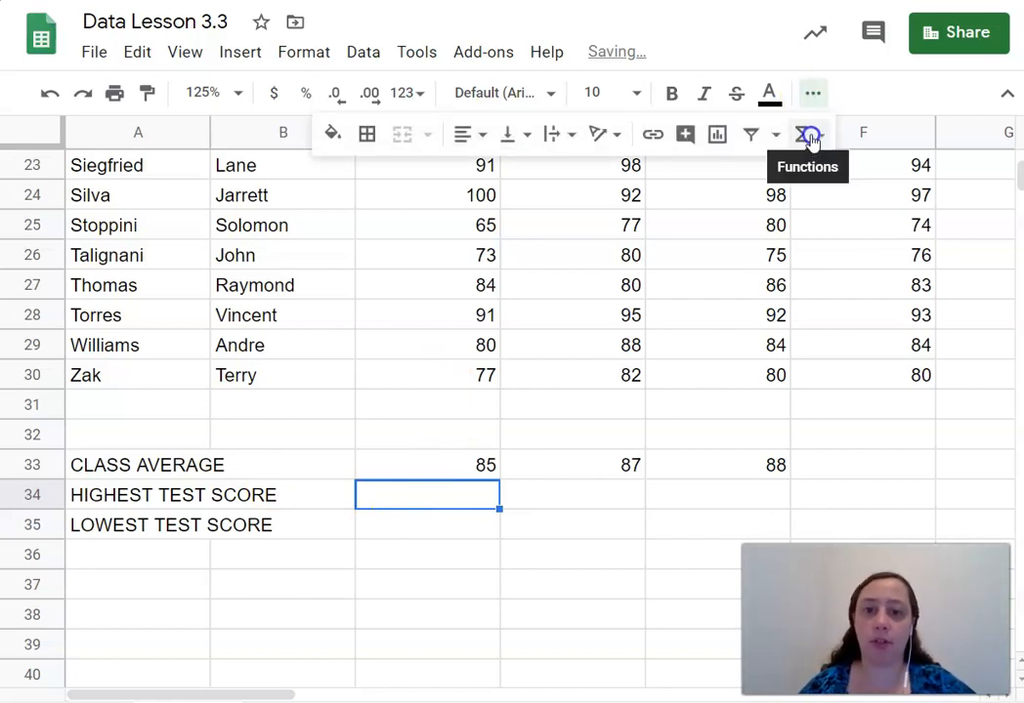
{"action": "left_click", "coordinate": [810, 137]}
{"action": "left_click", "coordinate": [846, 284]}
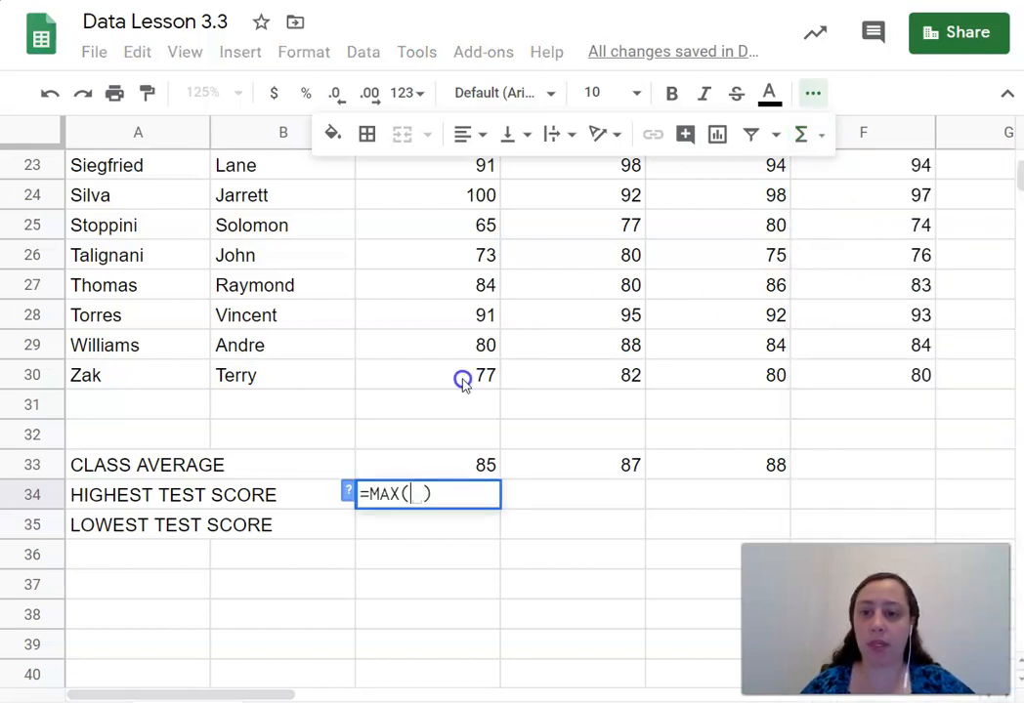
{"action": "scroll", "coordinate": [462, 381], "scroll_direction": "up", "scroll_amount": 5}
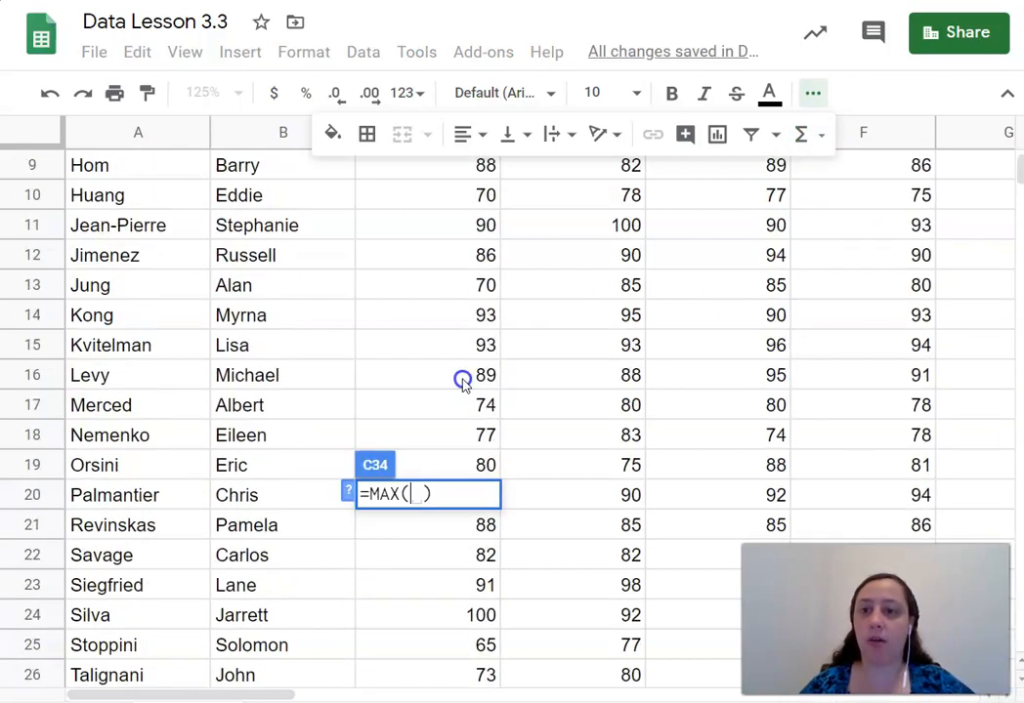
{"action": "scroll", "coordinate": [462, 381], "scroll_direction": "up", "scroll_amount": 3}
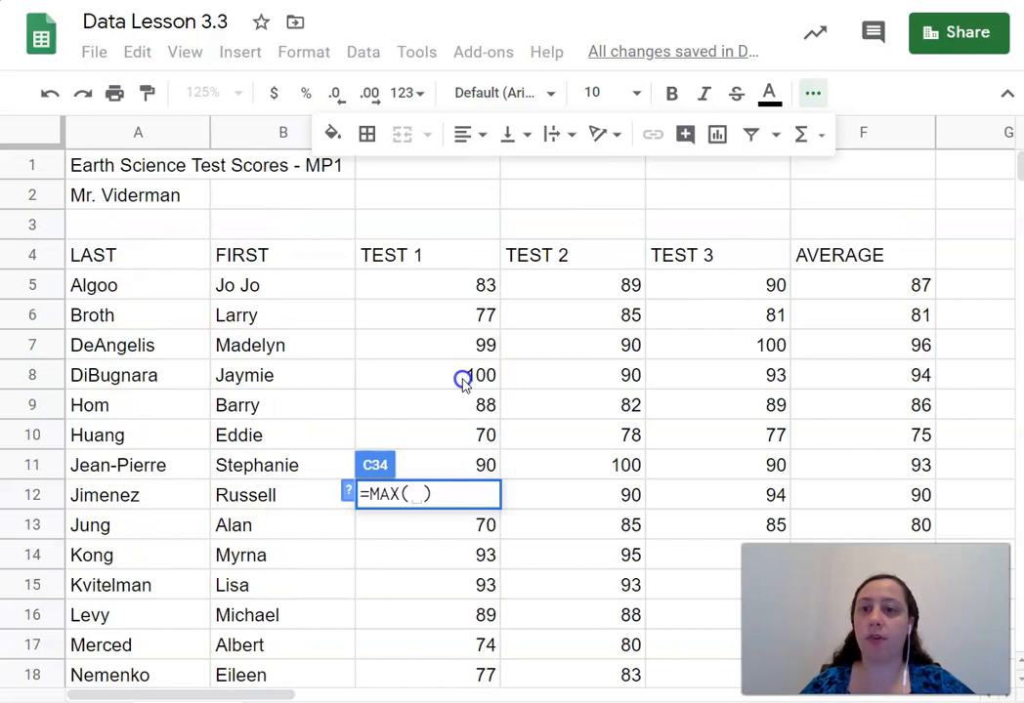
{"action": "left_click", "coordinate": [486, 291]}
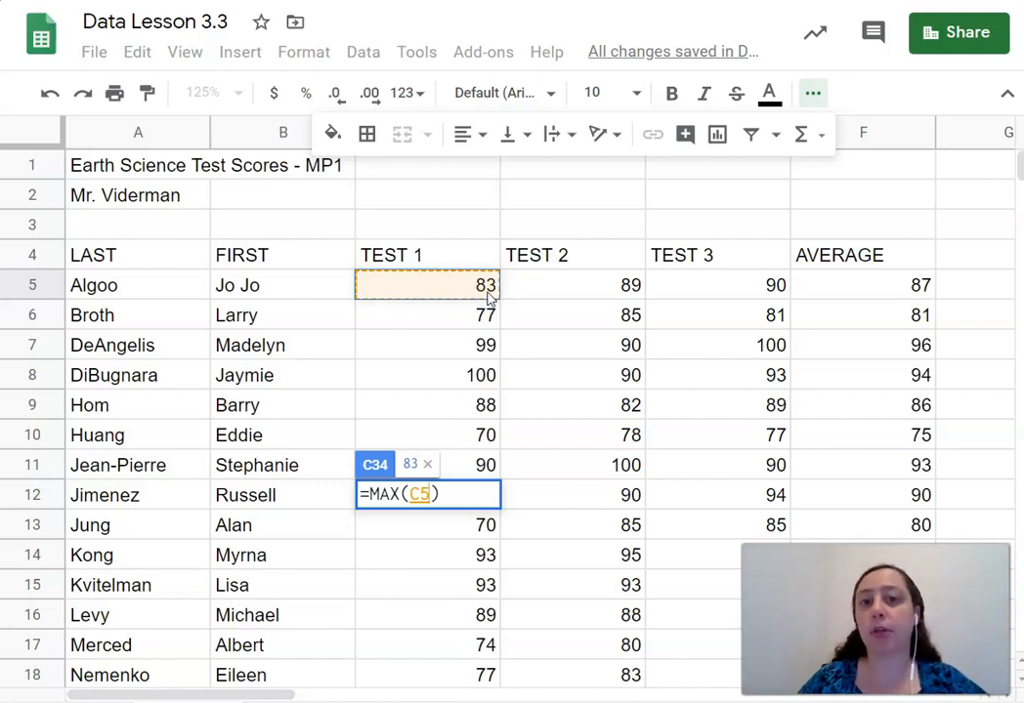
{"action": "key", "text": "ctrl+shift+Down"}
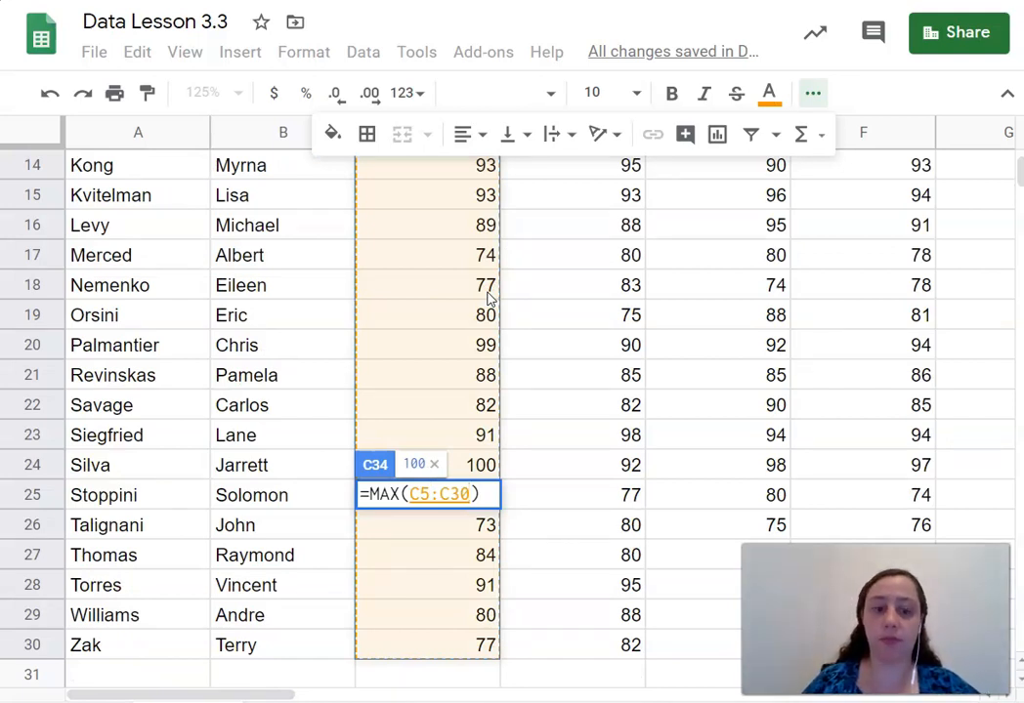
{"action": "key", "text": "Return"}
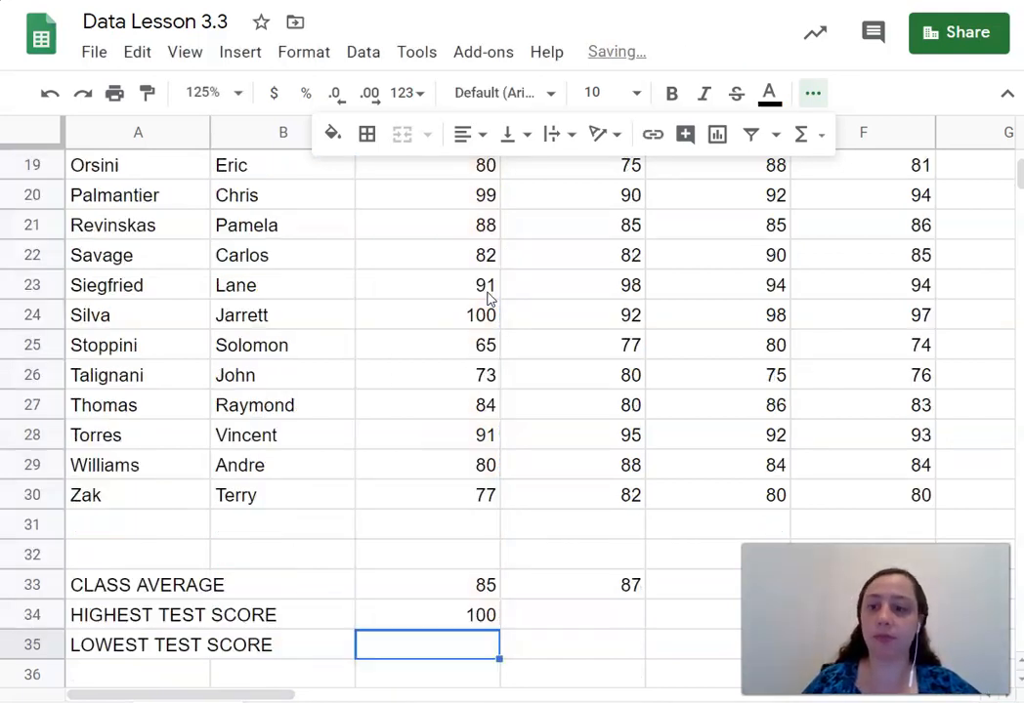
Enter the highest Test 2 score in D34 using the suggested formula =MAX(D5:D30)
{"action": "left_click", "coordinate": [470, 619]}
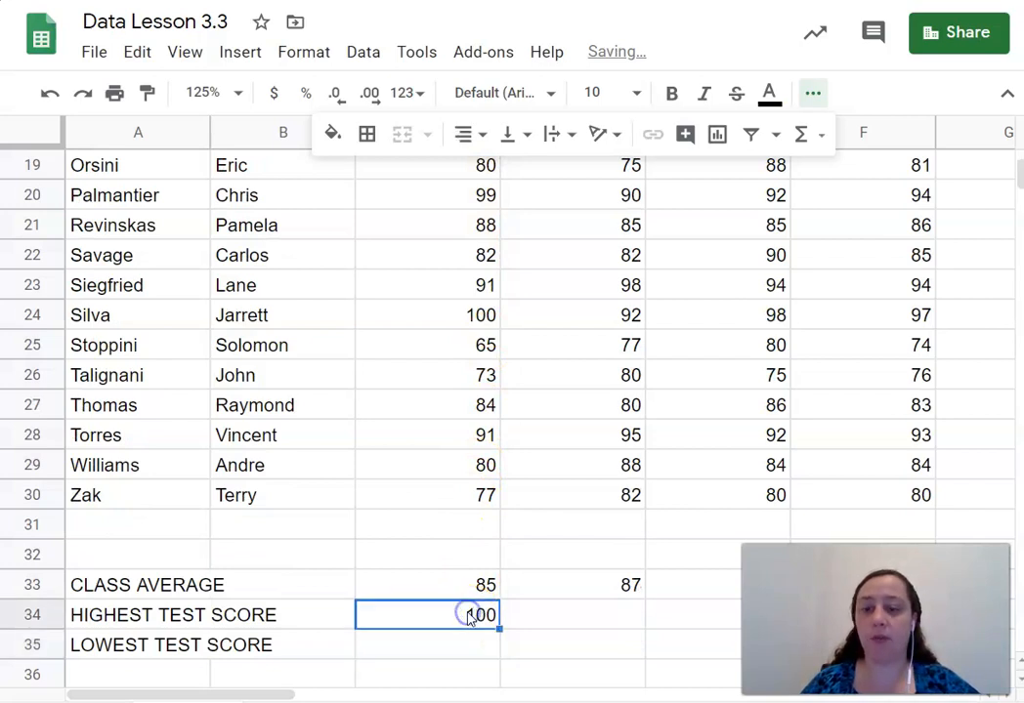
{"action": "left_click", "coordinate": [595, 622]}
{"action": "type", "text": "=max"}
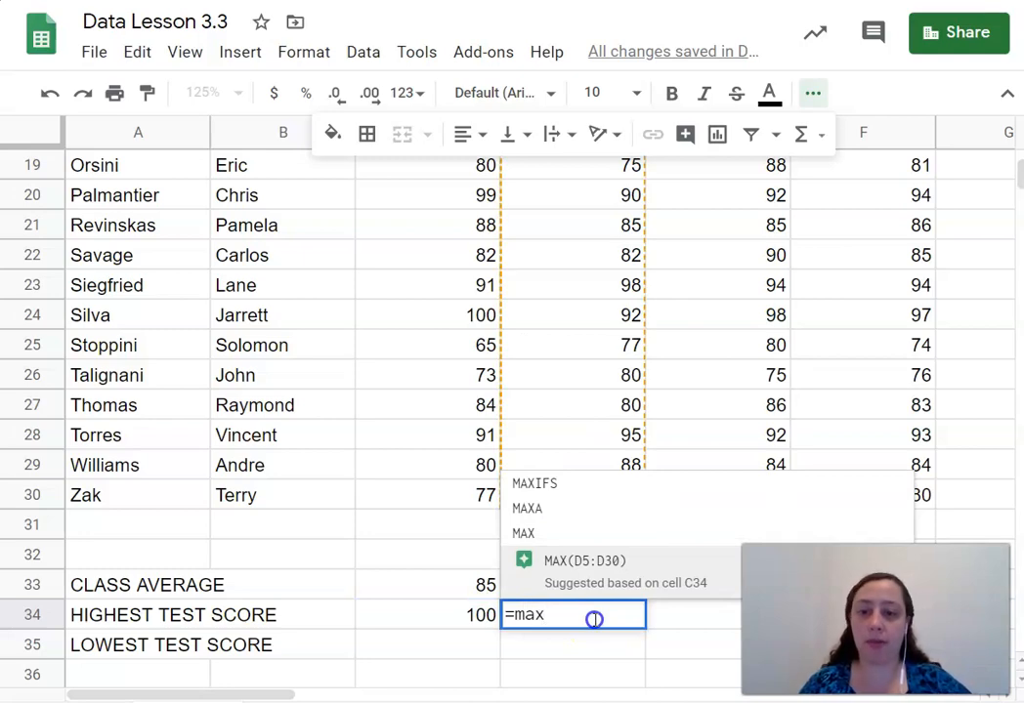
{"action": "left_click", "coordinate": [573, 560]}
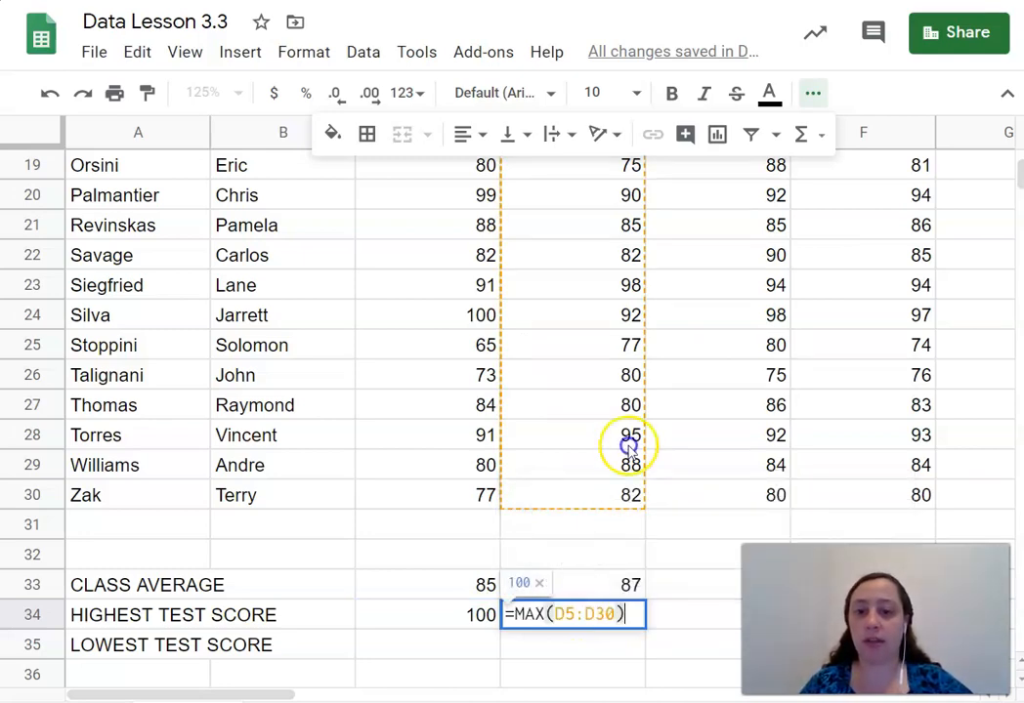
{"action": "scroll", "coordinate": [646, 338], "scroll_direction": "down", "scroll_amount": 1}
{"action": "scroll", "coordinate": [647, 338], "scroll_direction": "up", "scroll_amount": 7}
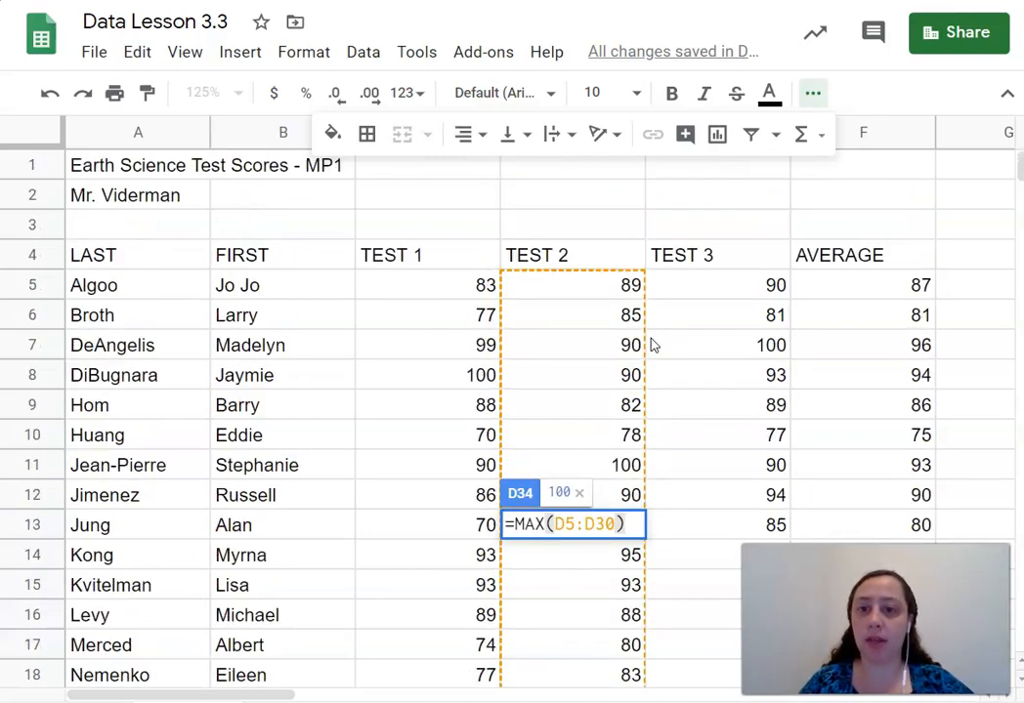
{"action": "scroll", "coordinate": [652, 345], "scroll_direction": "down", "scroll_amount": 9}
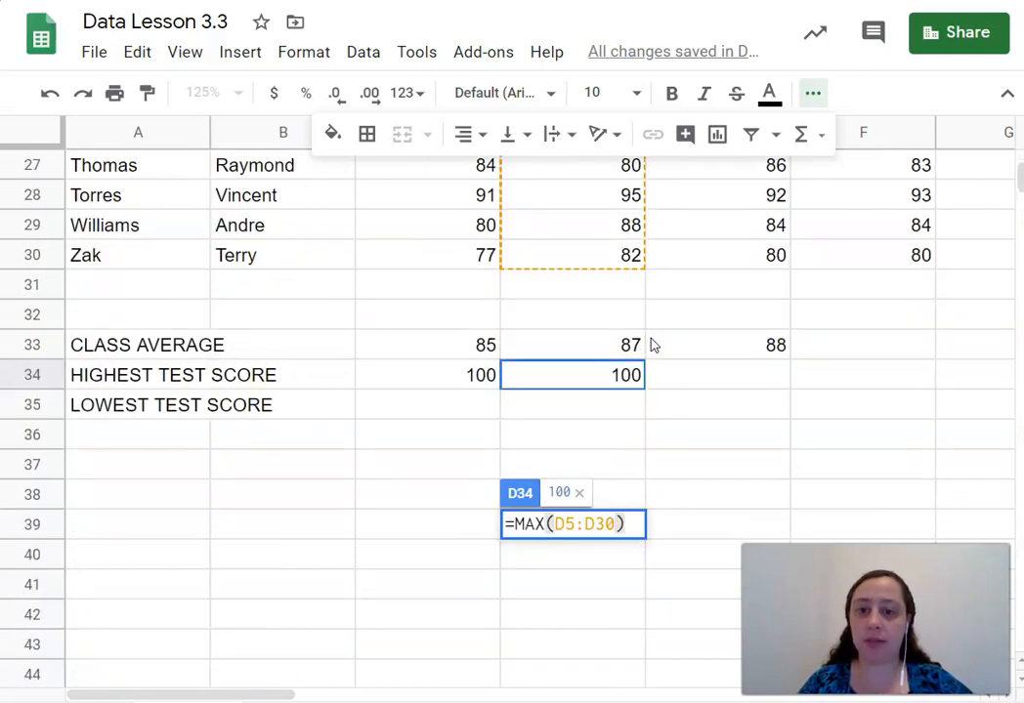
{"action": "key", "text": "Return"}
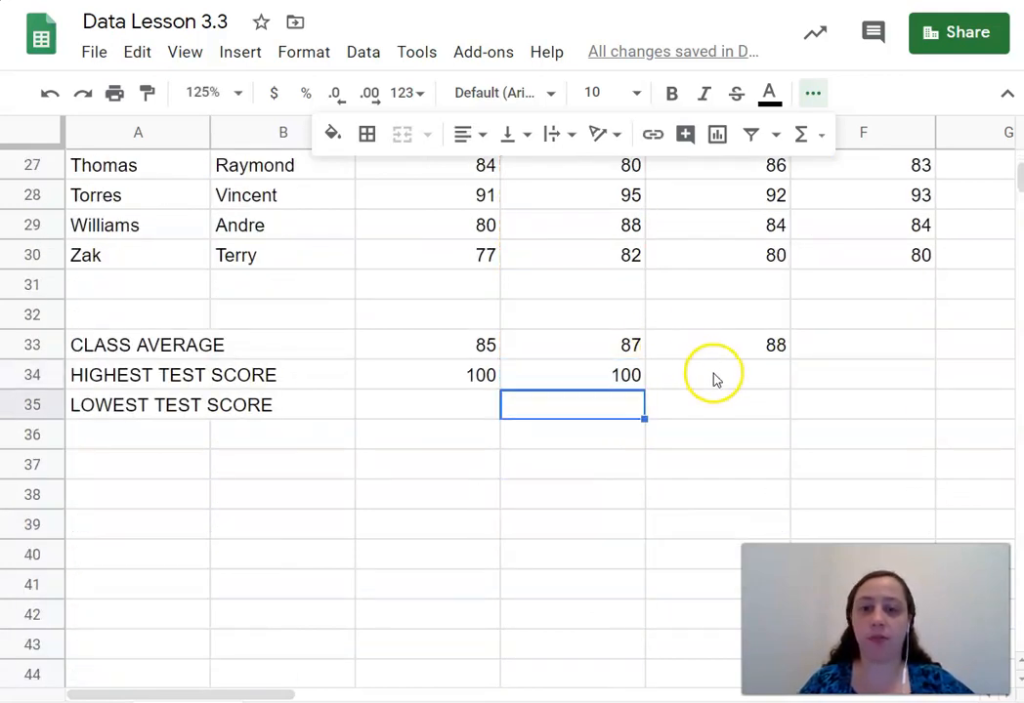
Fill the highest score formula from D34 into E34 for Test 3 and check the range it references
{"action": "left_click", "coordinate": [631, 387]}
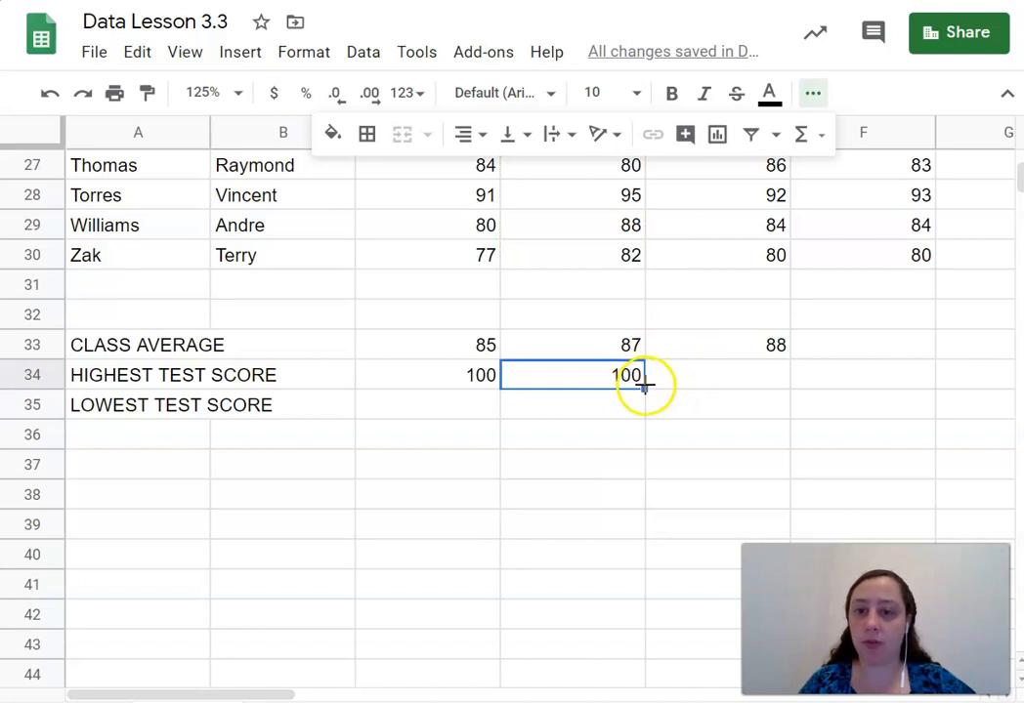
{"action": "left_click_drag", "start_coordinate": [645, 388], "coordinate": [738, 390]}
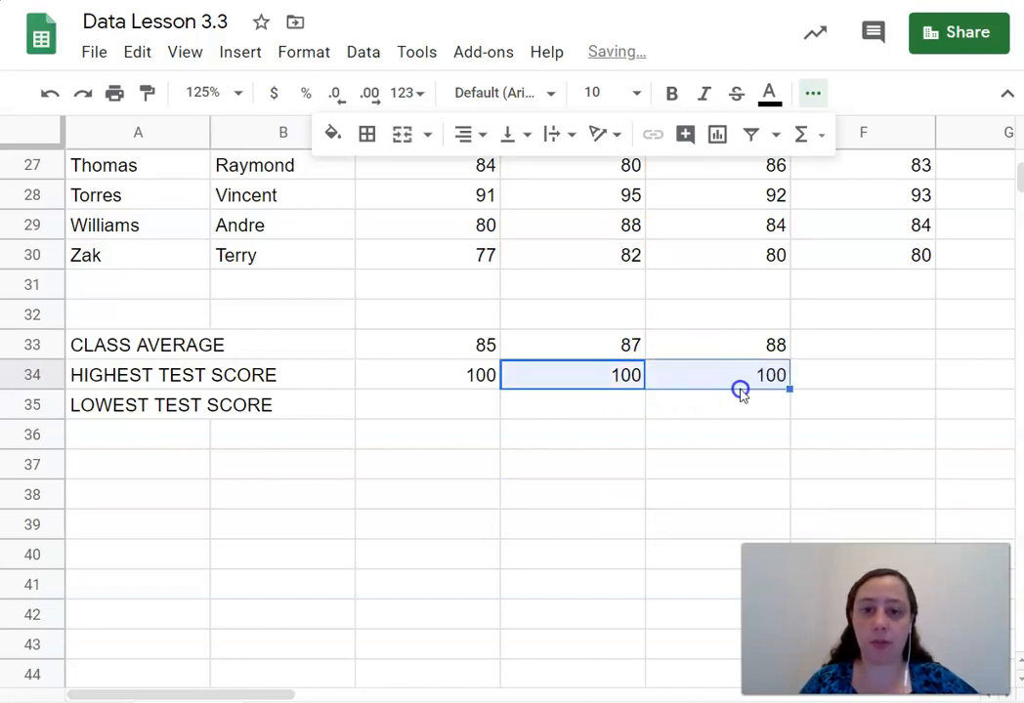
{"action": "left_click", "coordinate": [736, 386]}
{"action": "double_click", "coordinate": [733, 383]}
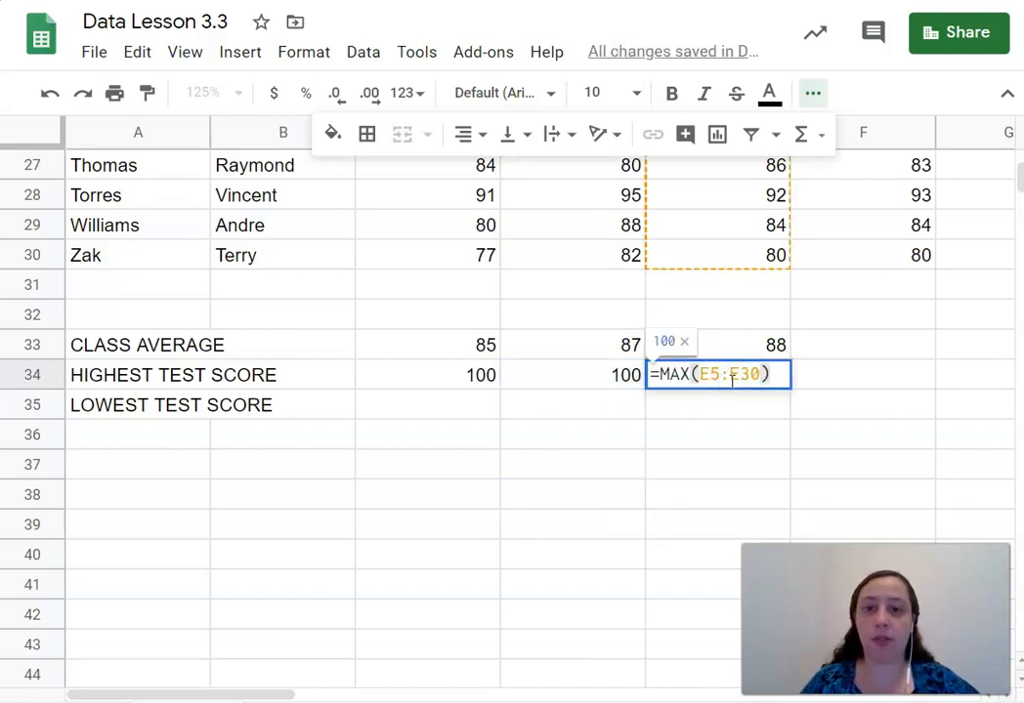
{"action": "left_click", "coordinate": [775, 347]}
{"action": "key", "text": "Return"}
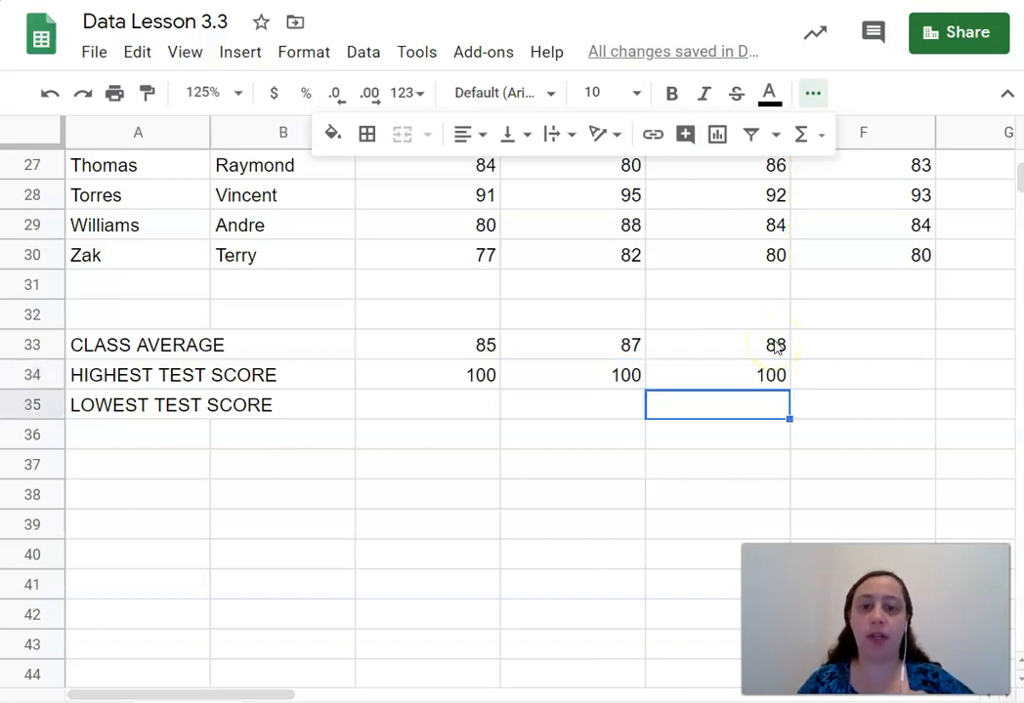
Enter the lowest Test 1 score in C35 with the MIN function over C5:C30
{"action": "left_click", "coordinate": [451, 407]}
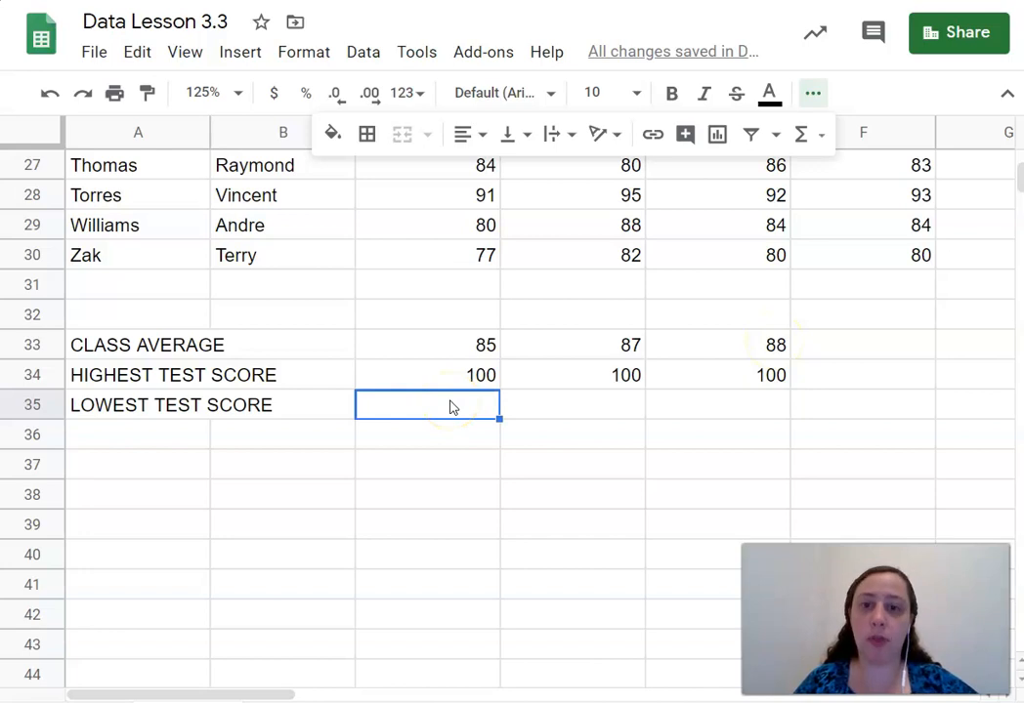
{"action": "left_click", "coordinate": [811, 140]}
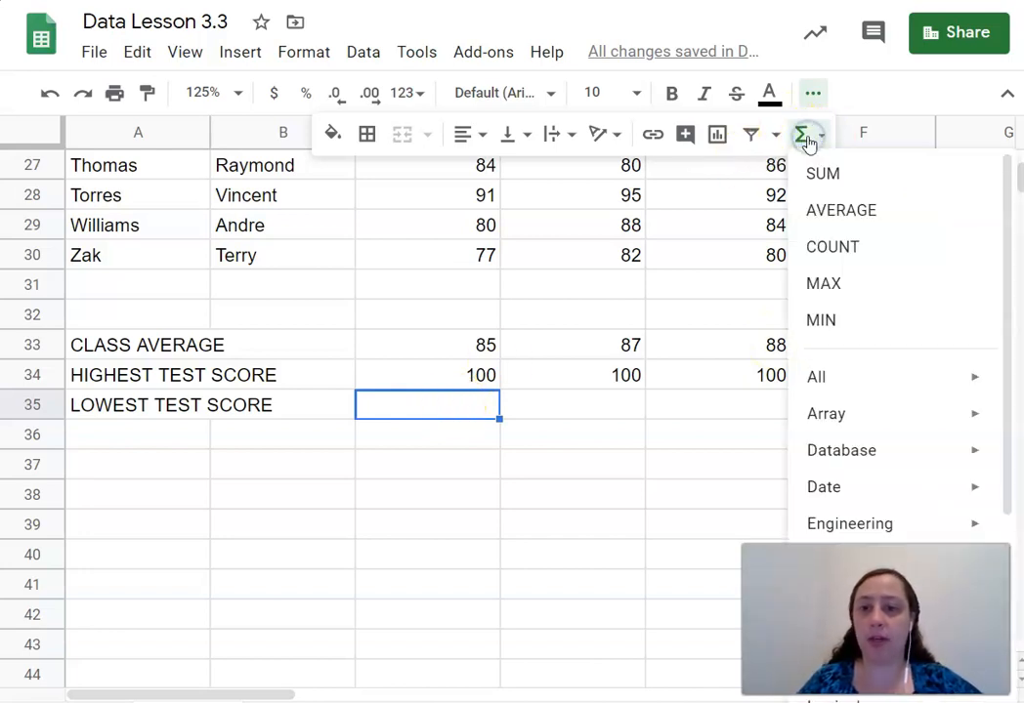
{"action": "left_click", "coordinate": [822, 320]}
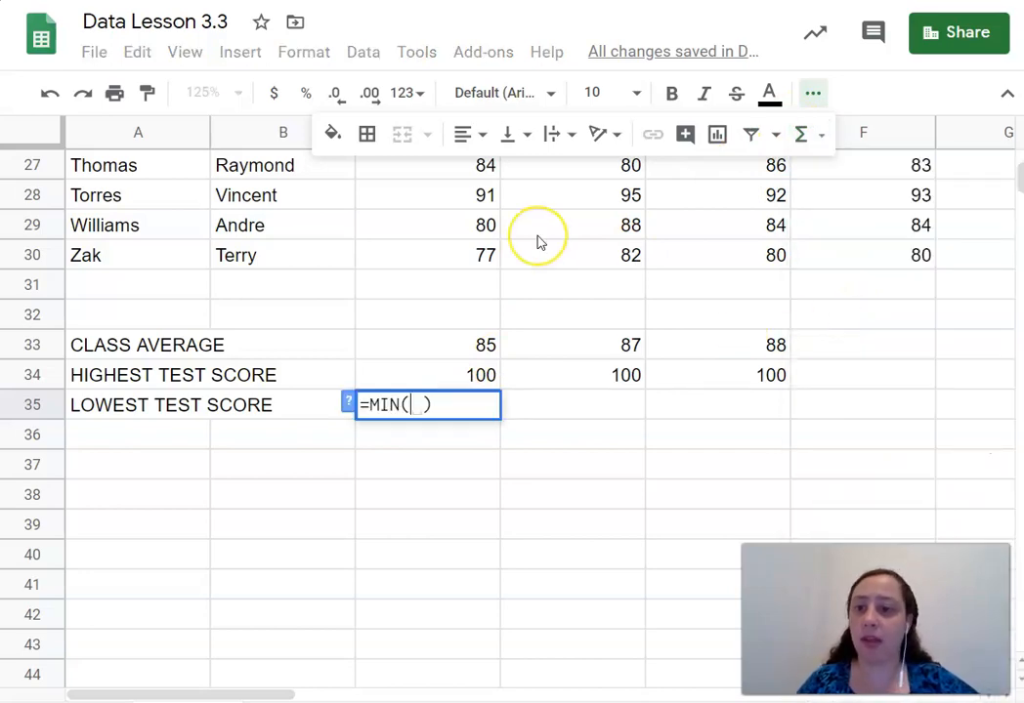
{"action": "scroll", "coordinate": [536, 241], "scroll_direction": "up", "scroll_amount": 10}
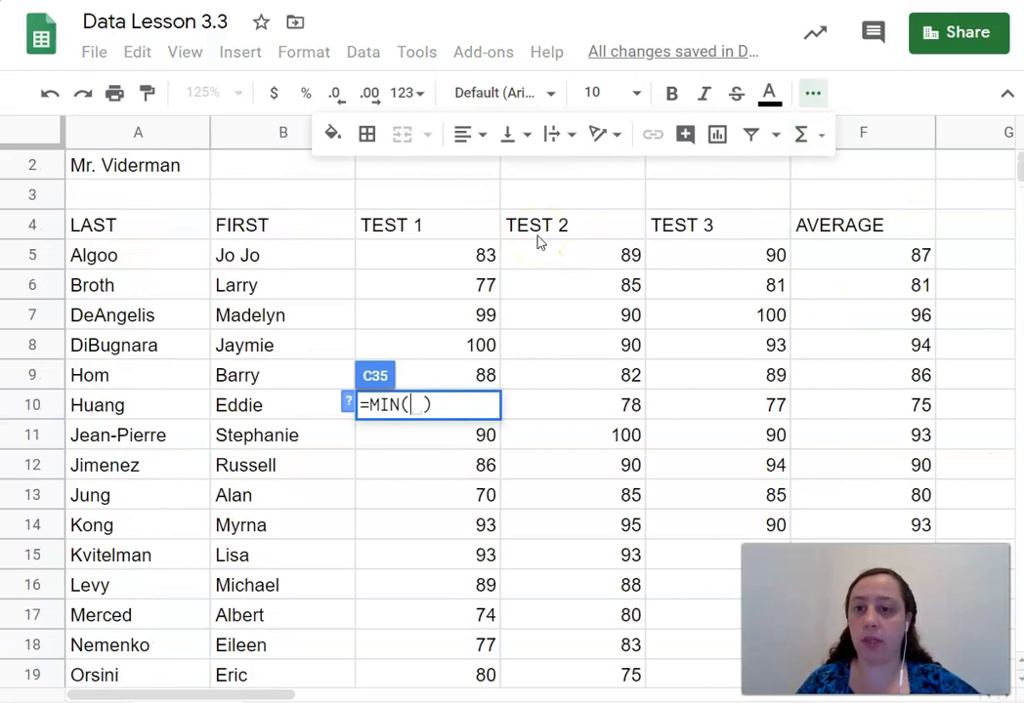
{"action": "left_click", "coordinate": [477, 264]}
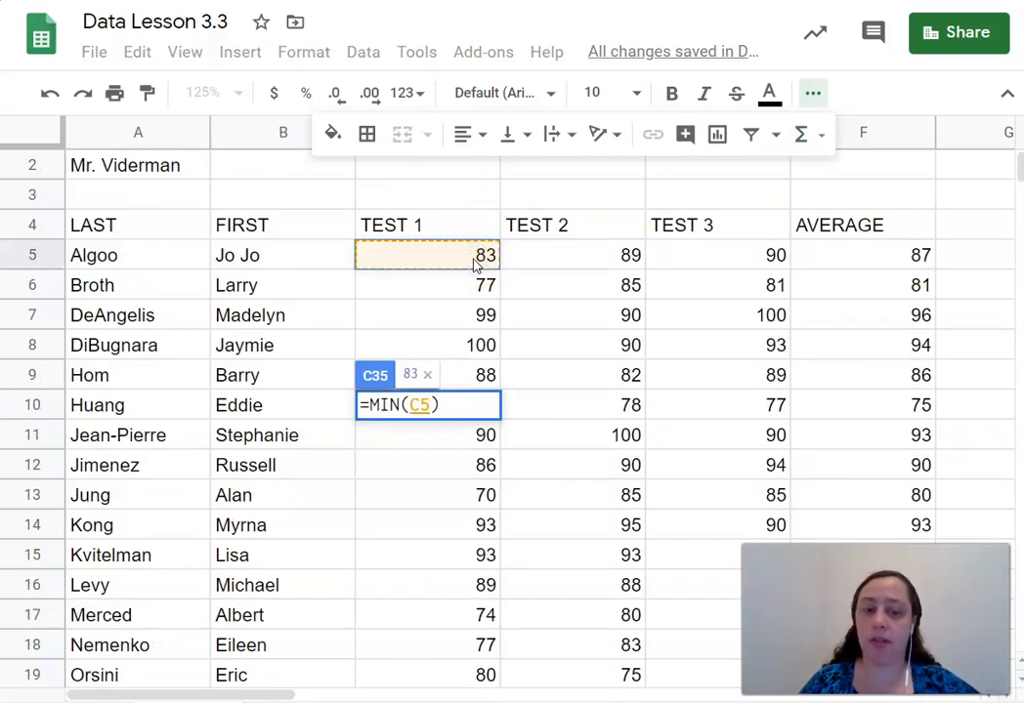
{"action": "key", "text": "ctrl+shift+Down"}
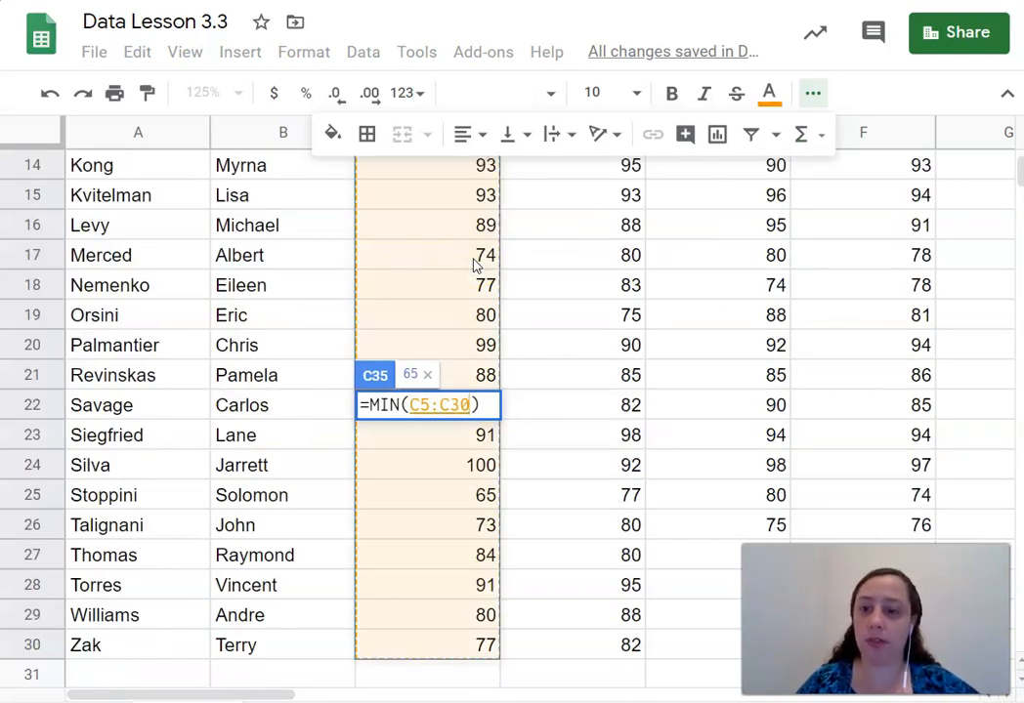
{"action": "key", "text": "Return"}
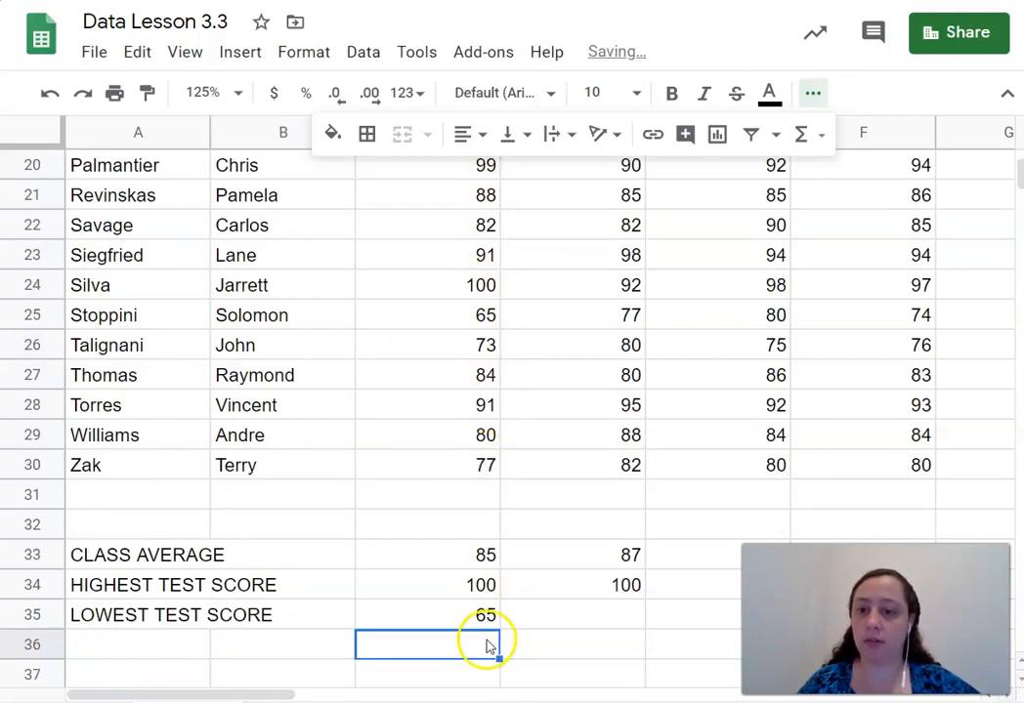
Enter the lowest Test 2 score in D35 using the suggested formula =MIN(D5:D30)
{"action": "scroll", "coordinate": [486, 625], "scroll_direction": "down", "scroll_amount": 3}
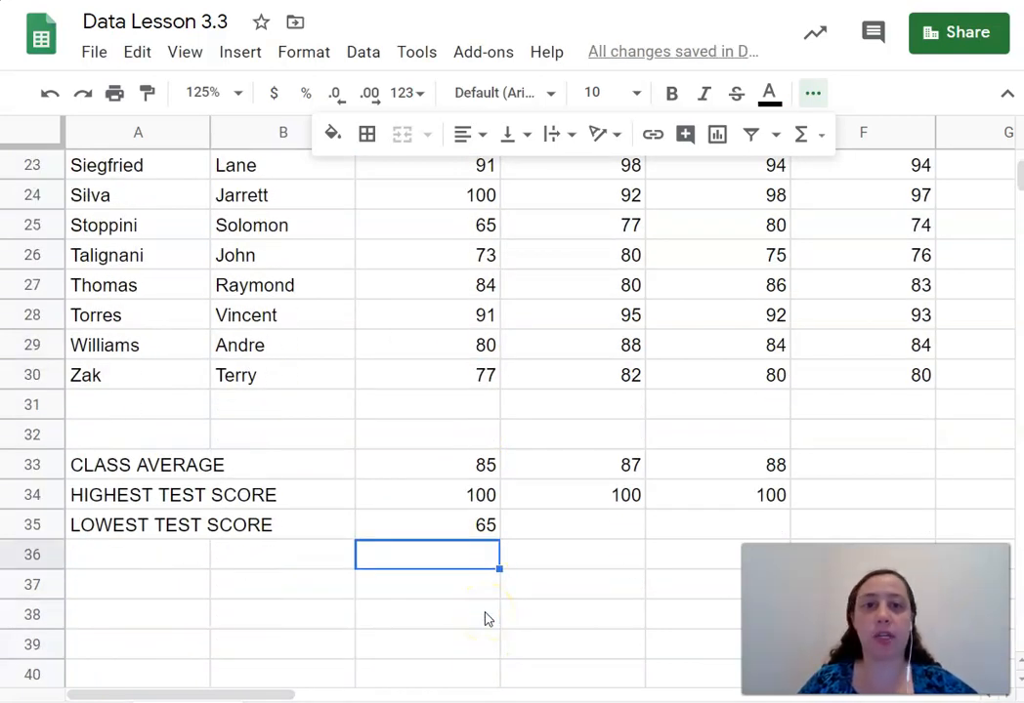
{"action": "left_click", "coordinate": [577, 536]}
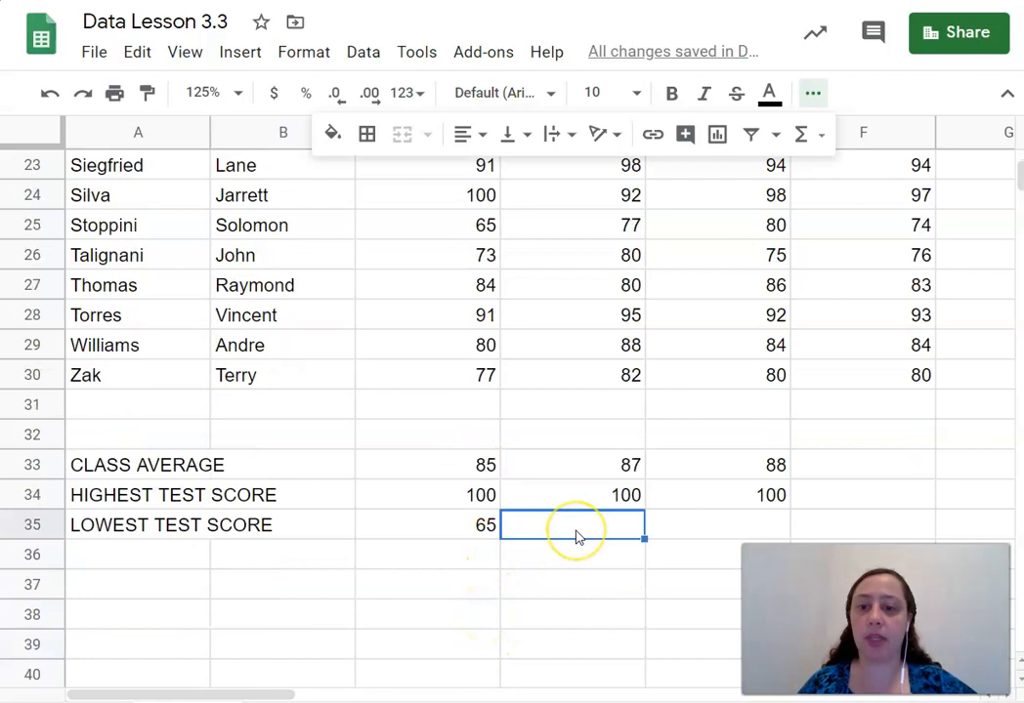
{"action": "type", "text": "="}
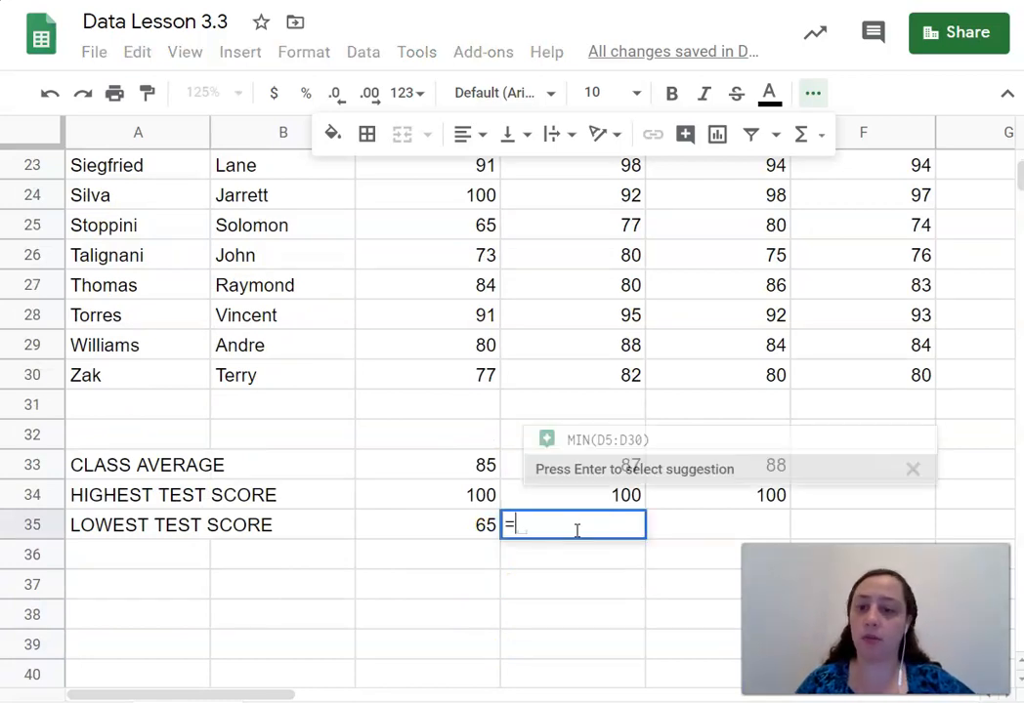
{"action": "type", "text": "min("}
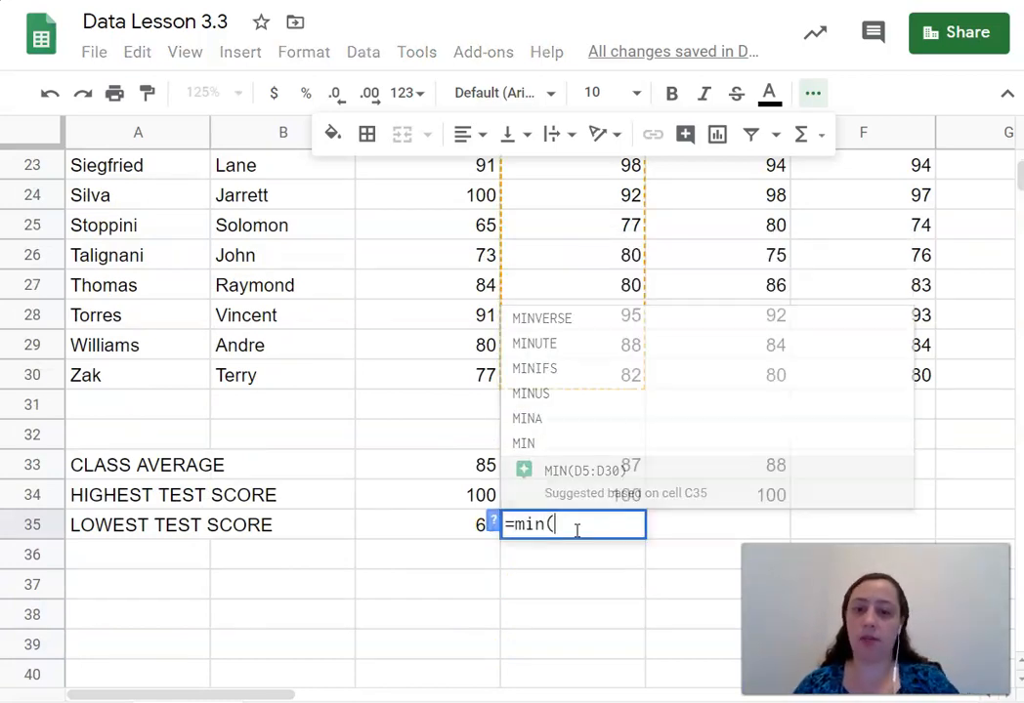
{"action": "key", "text": "BackSpace"}
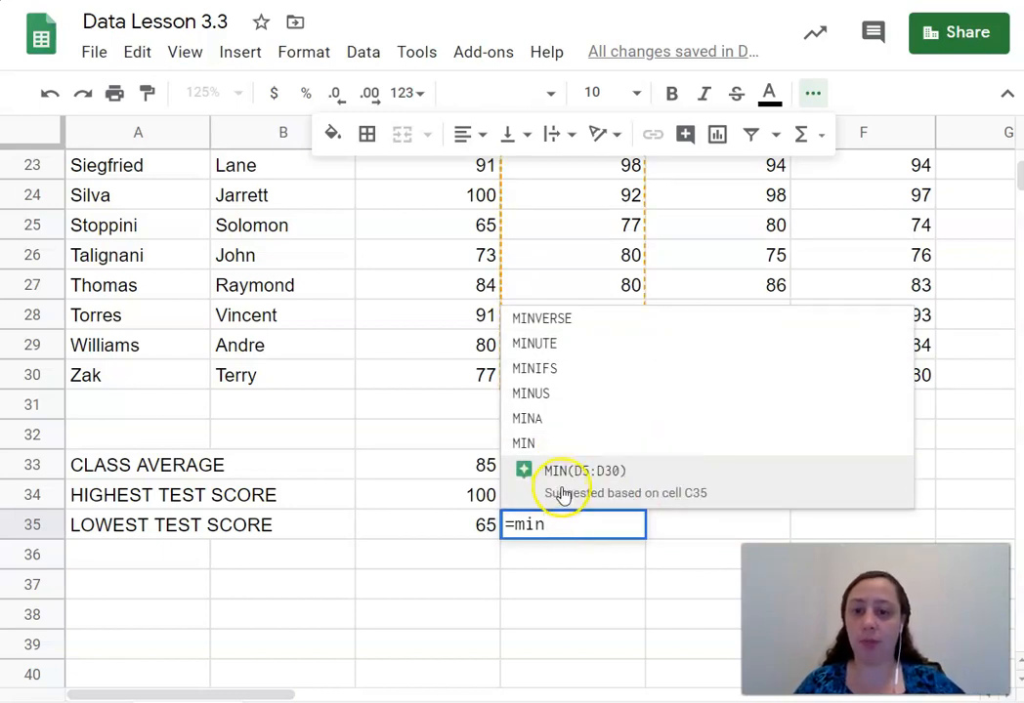
{"action": "left_click", "coordinate": [564, 487]}
{"action": "scroll", "coordinate": [648, 389], "scroll_direction": "up", "scroll_amount": 5}
{"action": "scroll", "coordinate": [649, 389], "scroll_direction": "up", "scroll_amount": 2}
{"action": "scroll", "coordinate": [649, 389], "scroll_direction": "down", "scroll_amount": 6}
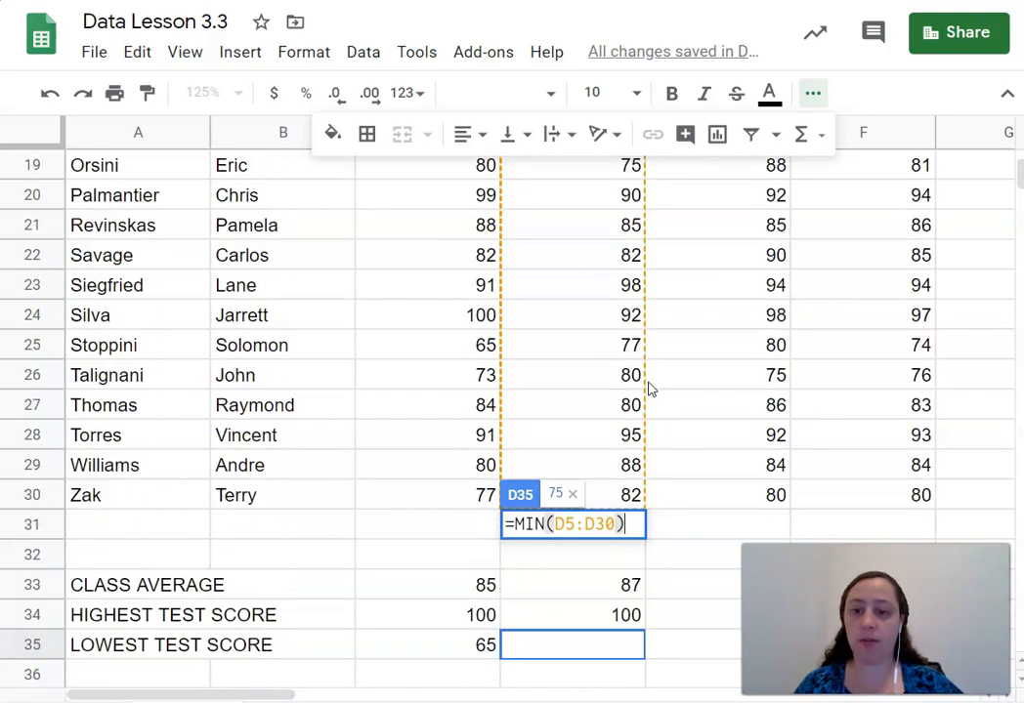
{"action": "key", "text": "Return"}
Copy the lowest score formula from D35 and paste it into E35 for Test 3
{"action": "scroll", "coordinate": [663, 468], "scroll_direction": "down", "scroll_amount": 2}
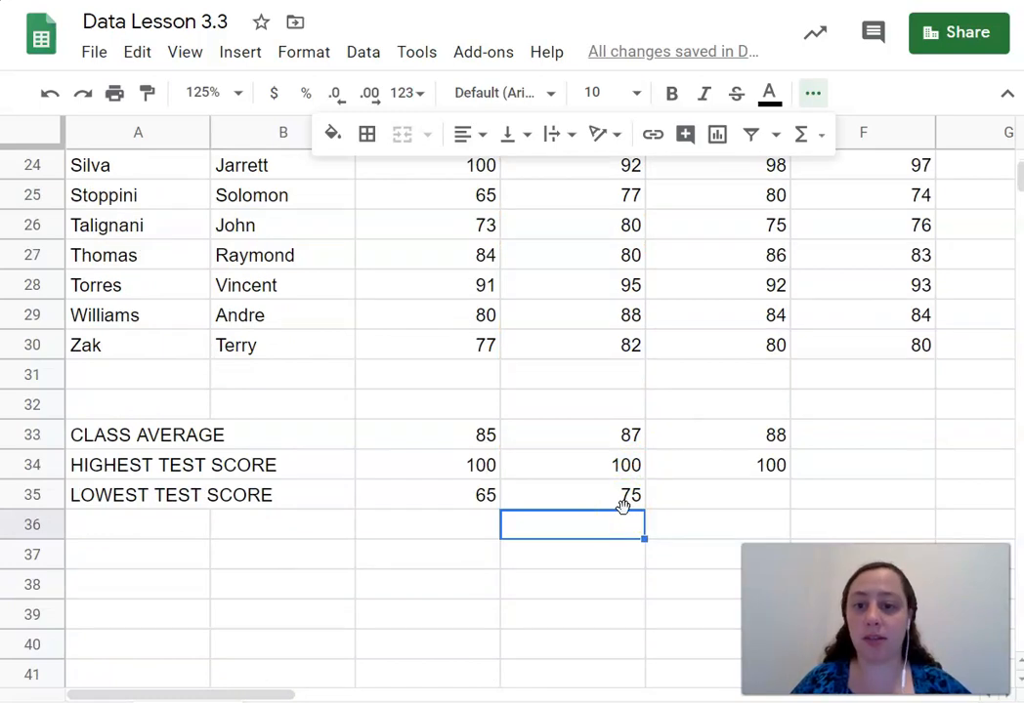
{"action": "left_click", "coordinate": [623, 499]}
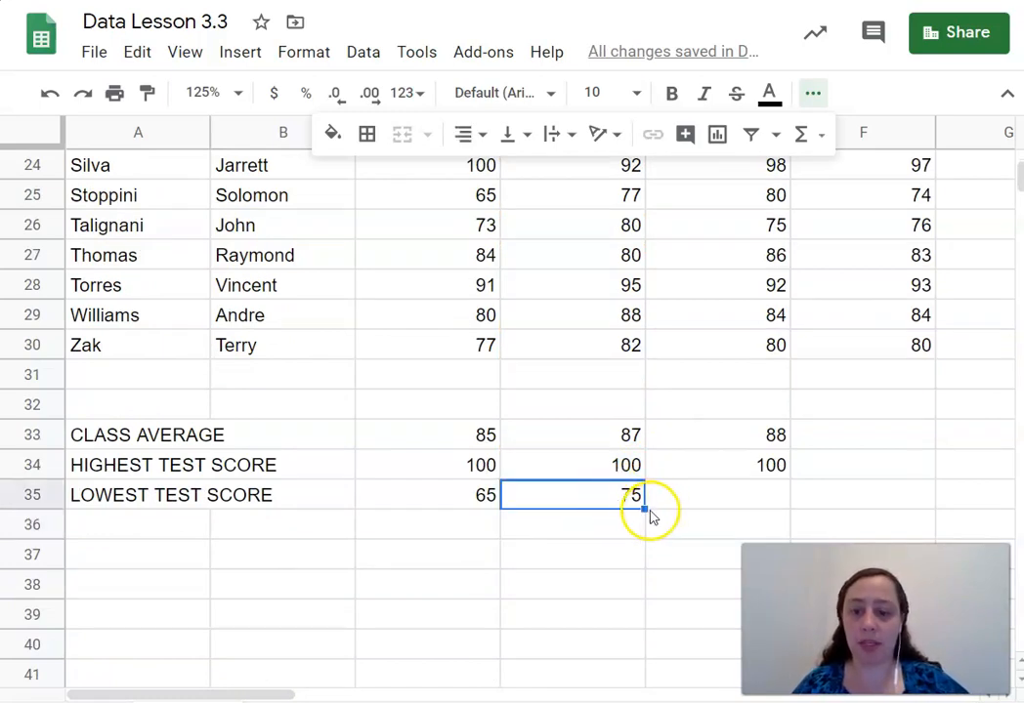
{"action": "key", "text": "ctrl+c"}
{"action": "key", "text": "Right"}
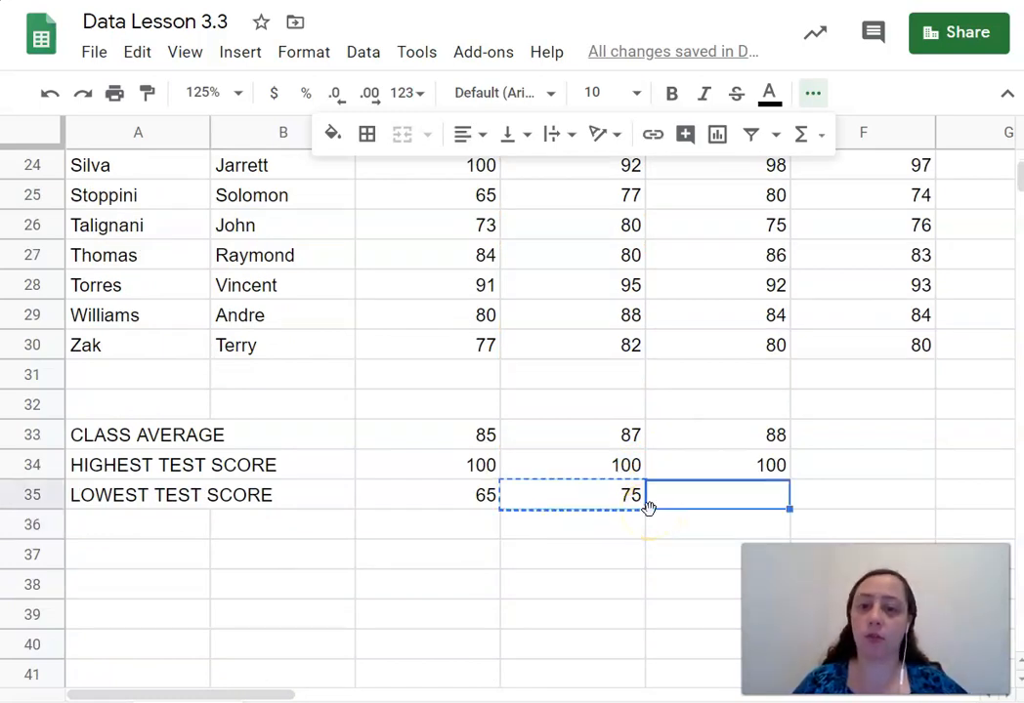
{"action": "key", "text": "ctrl+v"}
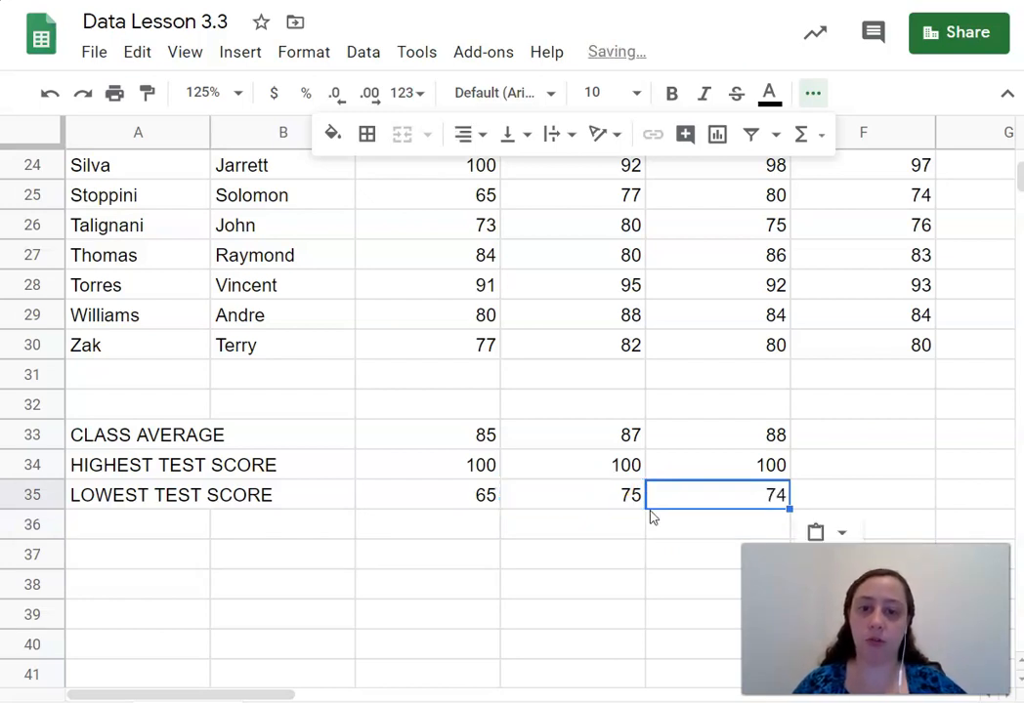
{"action": "key", "text": "Right"}
{"action": "key", "text": "Left"}
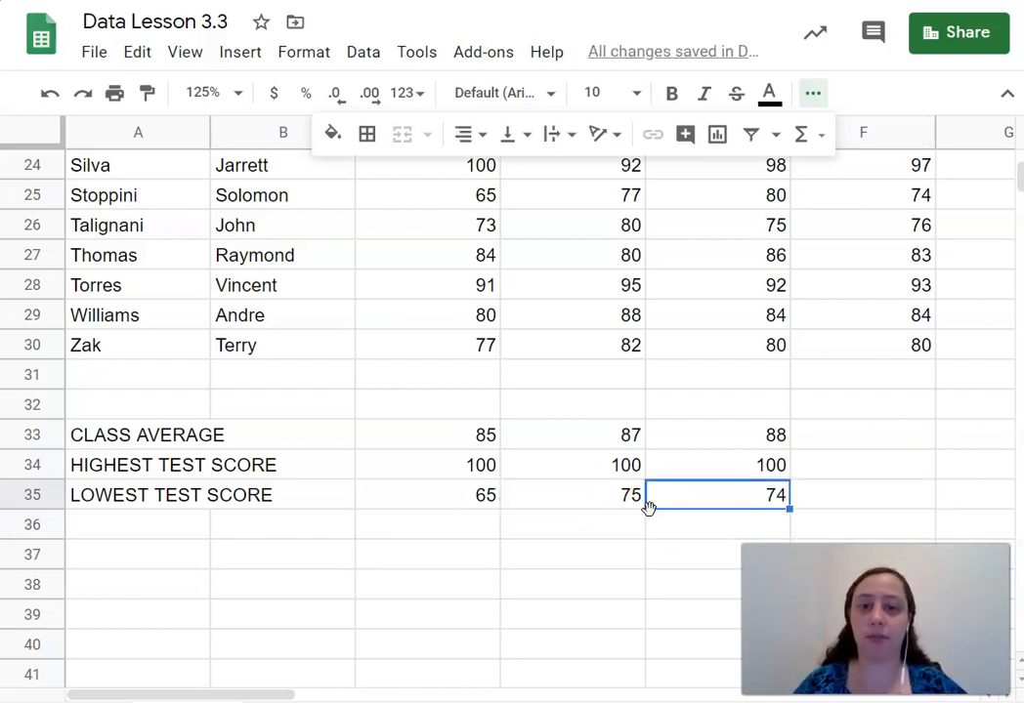
{"action": "key", "text": "Up"}
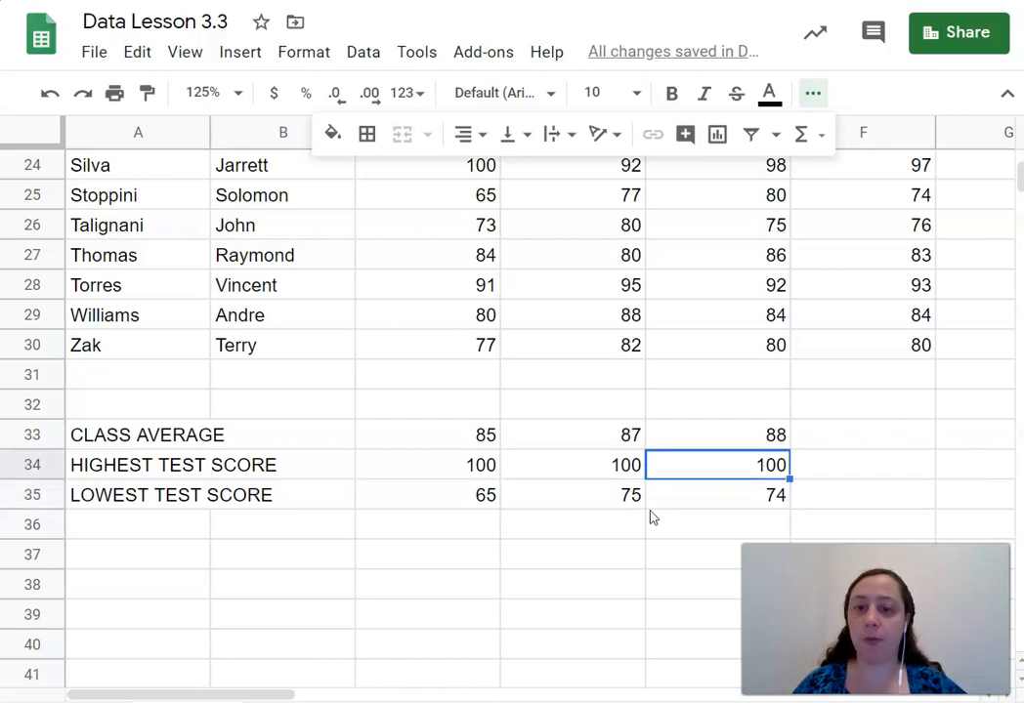
{"action": "left_click", "coordinate": [648, 507]}
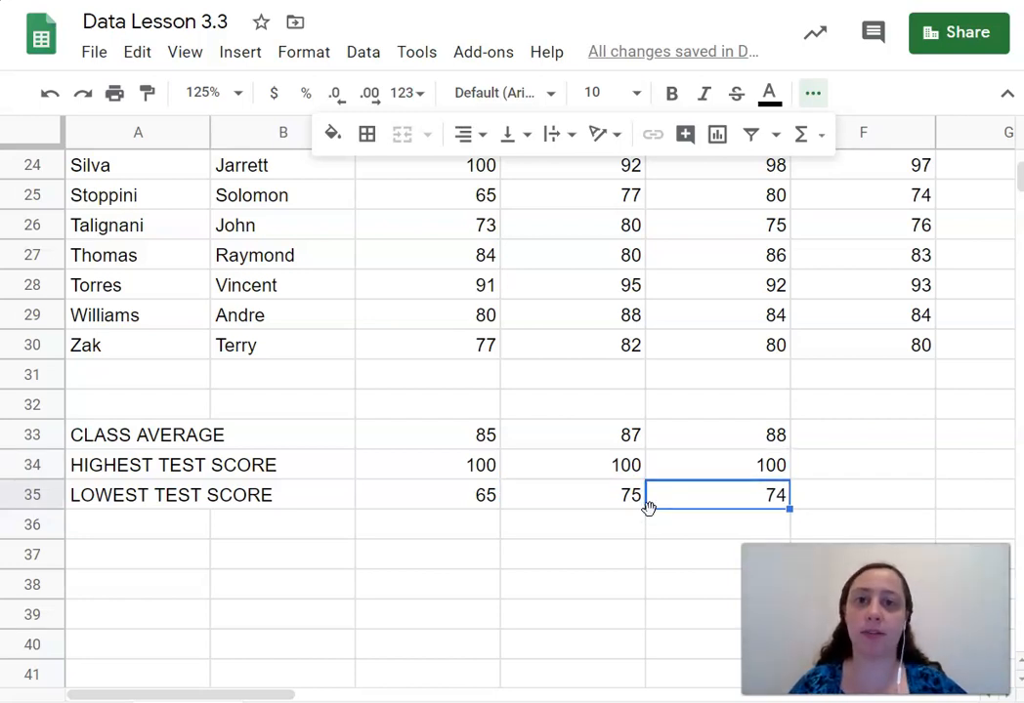
Bold the column headings in A4:F4, from LAST to AVERAGE
{"action": "scroll", "coordinate": [110, 252], "scroll_direction": "up", "scroll_amount": 8}
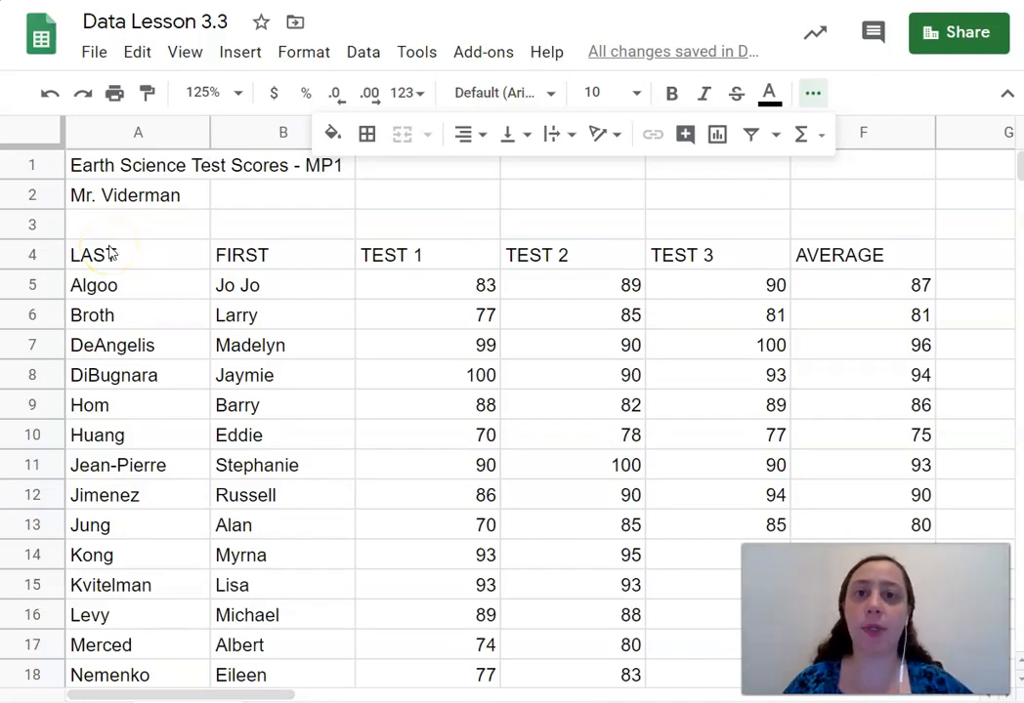
{"action": "left_click", "coordinate": [111, 253]}
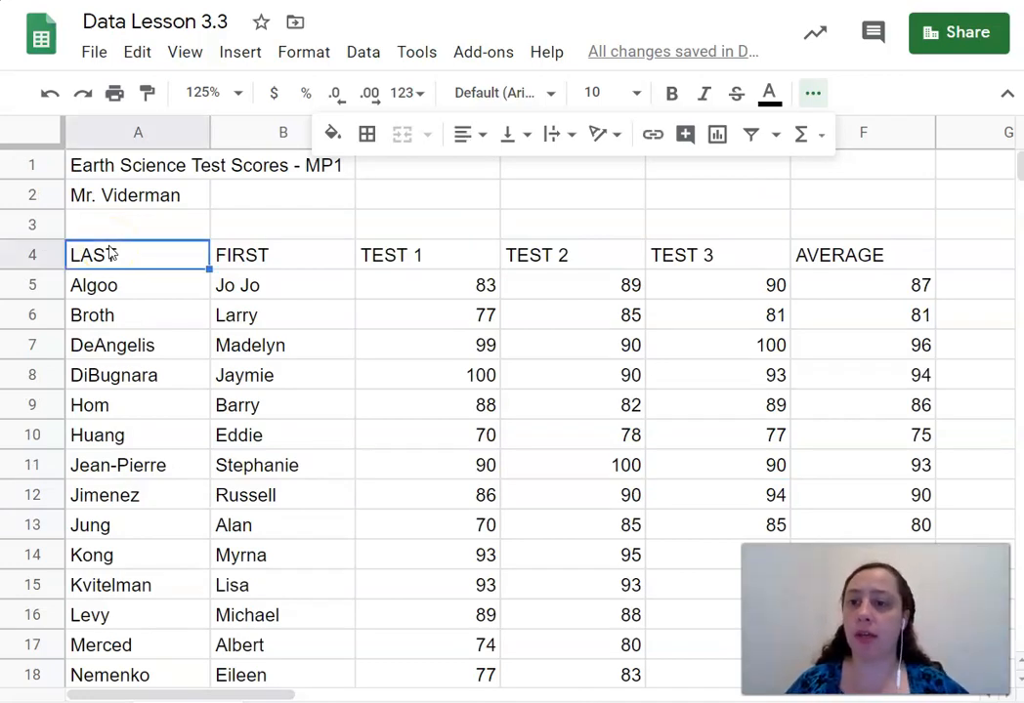
{"action": "key", "text": "ctrl+shift+Right"}
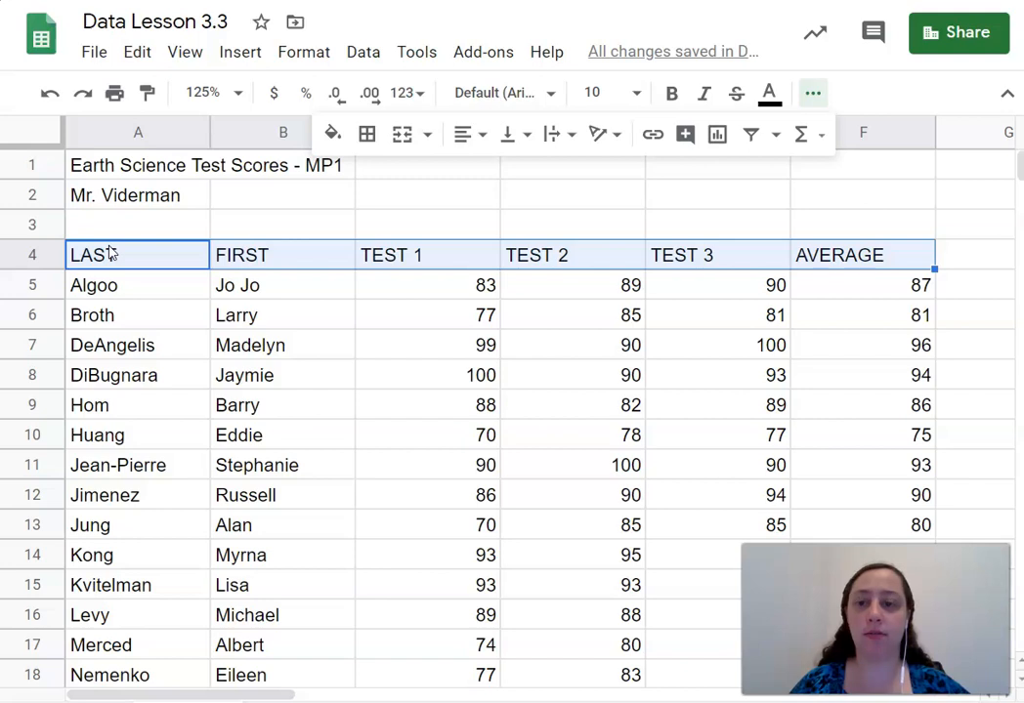
{"action": "left_click", "coordinate": [111, 253]}
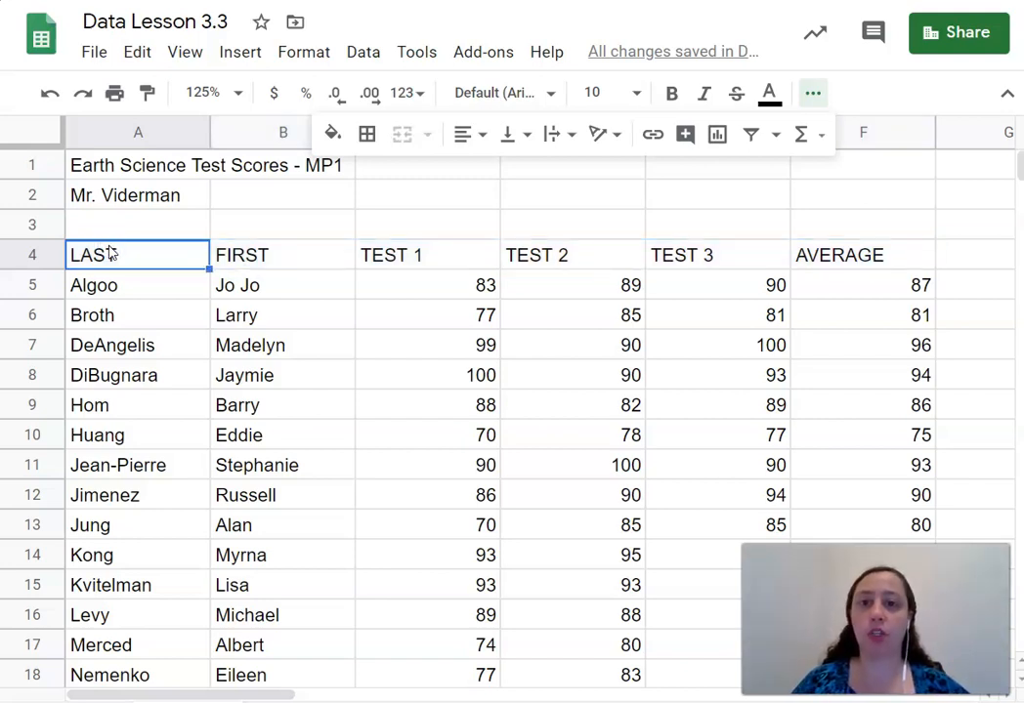
{"action": "key", "text": "ctrl+shift+Right"}
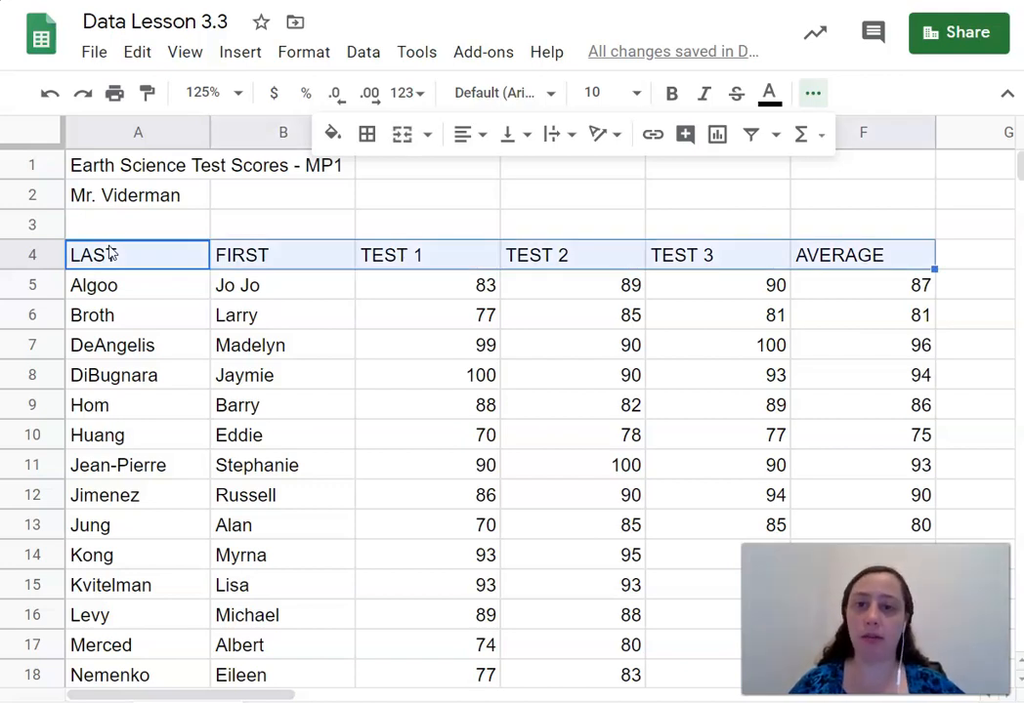
{"action": "left_click", "coordinate": [666, 100]}
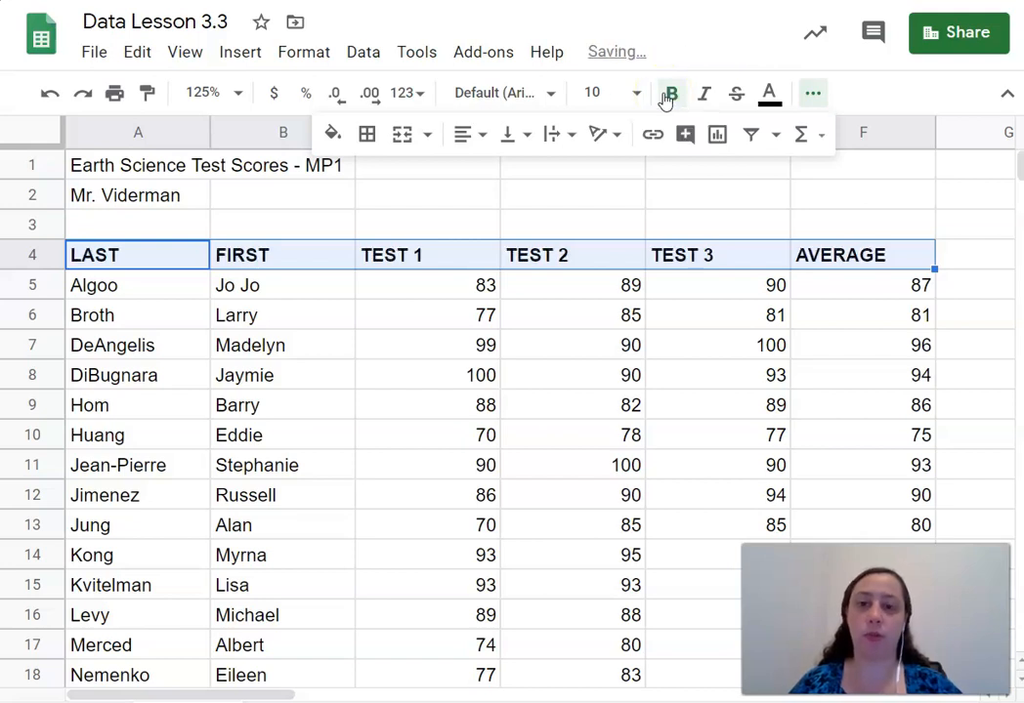
Try moving the three summary labels from A33:A35 into column B with cut and paste, and undo the move
{"action": "scroll", "coordinate": [137, 410], "scroll_direction": "down", "scroll_amount": 5}
{"action": "left_click", "coordinate": [126, 423]}
{"action": "key", "text": "shift+Down"}
{"action": "key", "text": "shift+Down"}
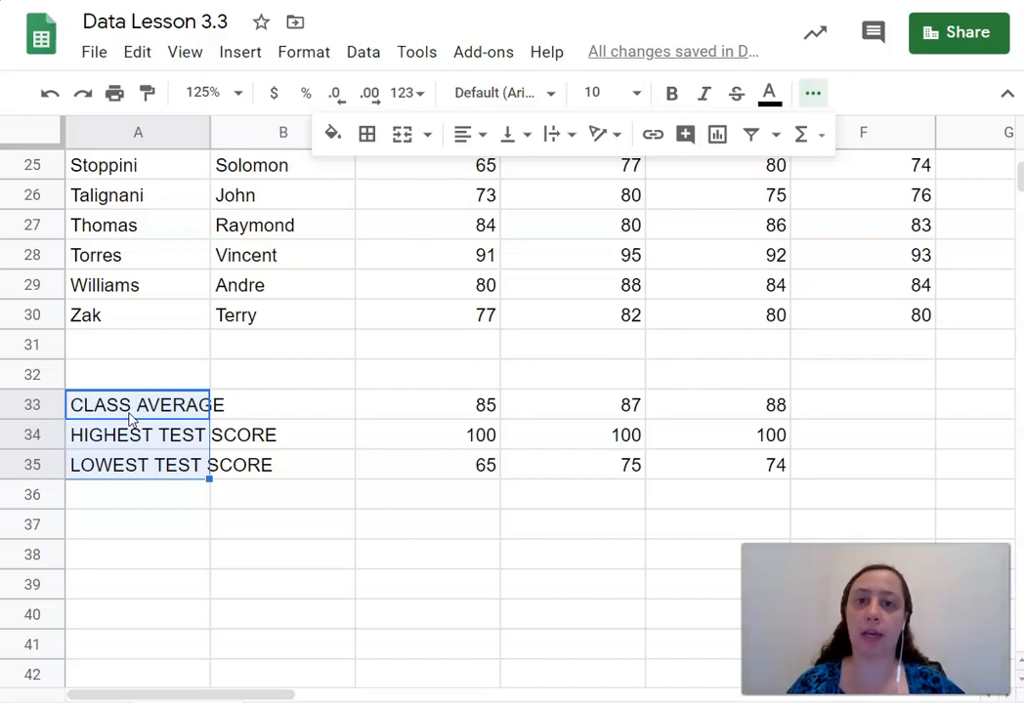
{"action": "key", "text": "ctrl+c"}
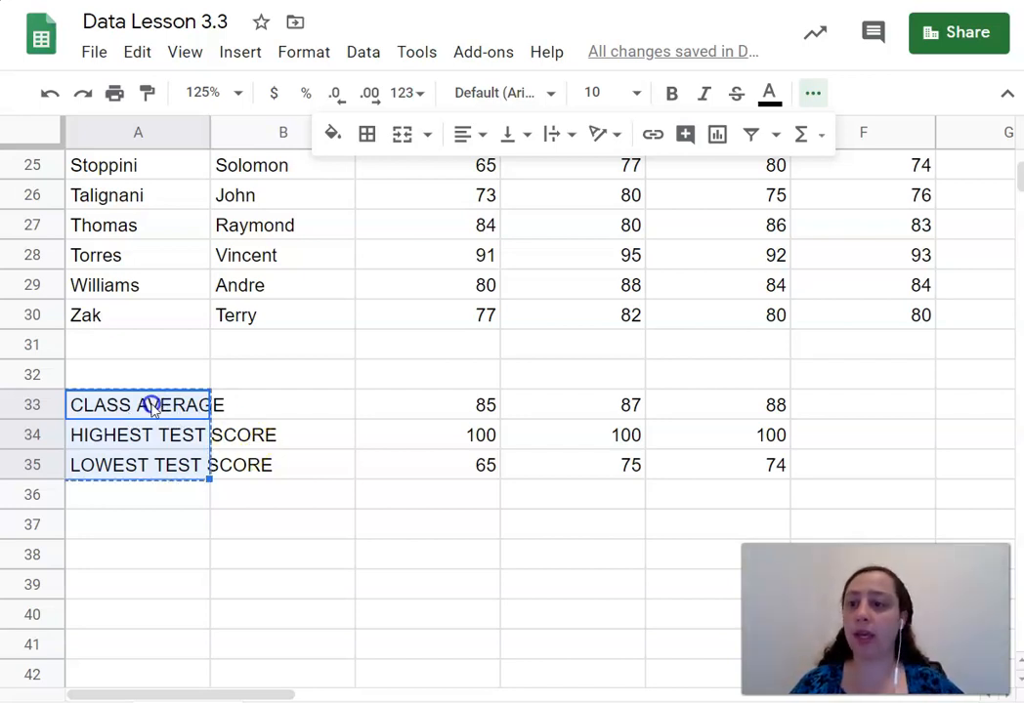
{"action": "left_click", "coordinate": [127, 59]}
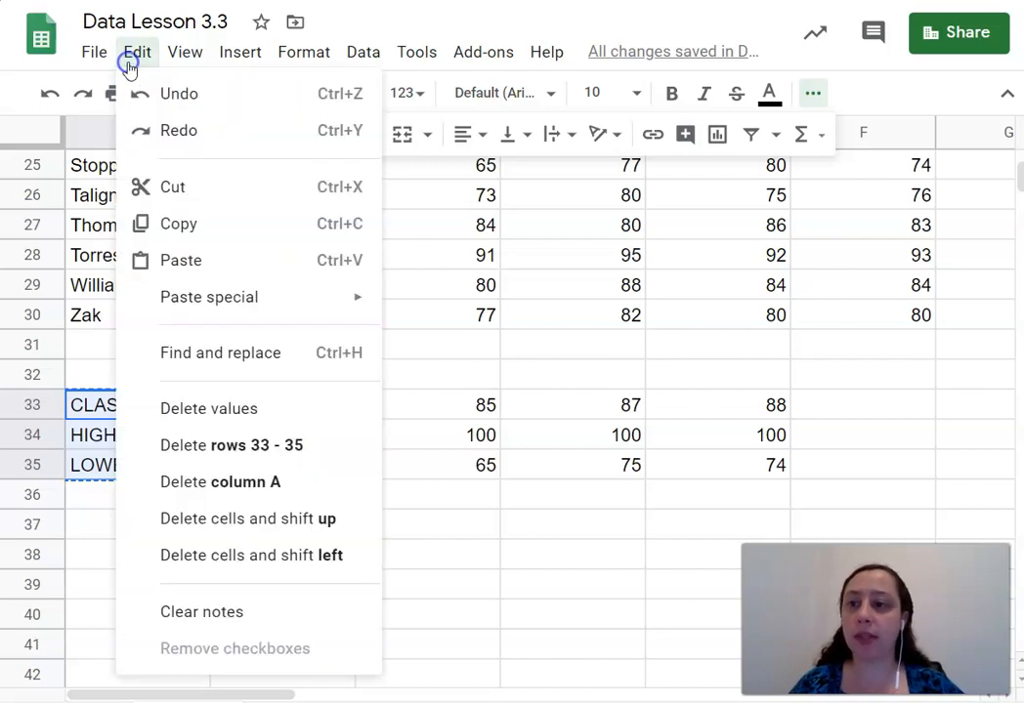
{"action": "left_click", "coordinate": [188, 195]}
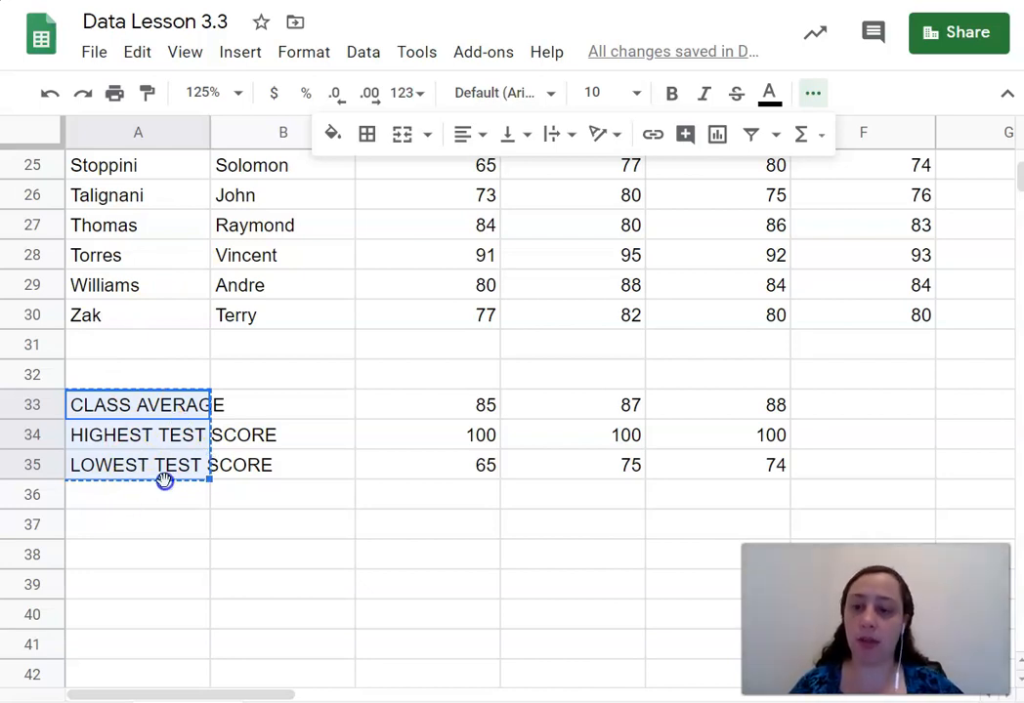
{"action": "left_click", "coordinate": [304, 413]}
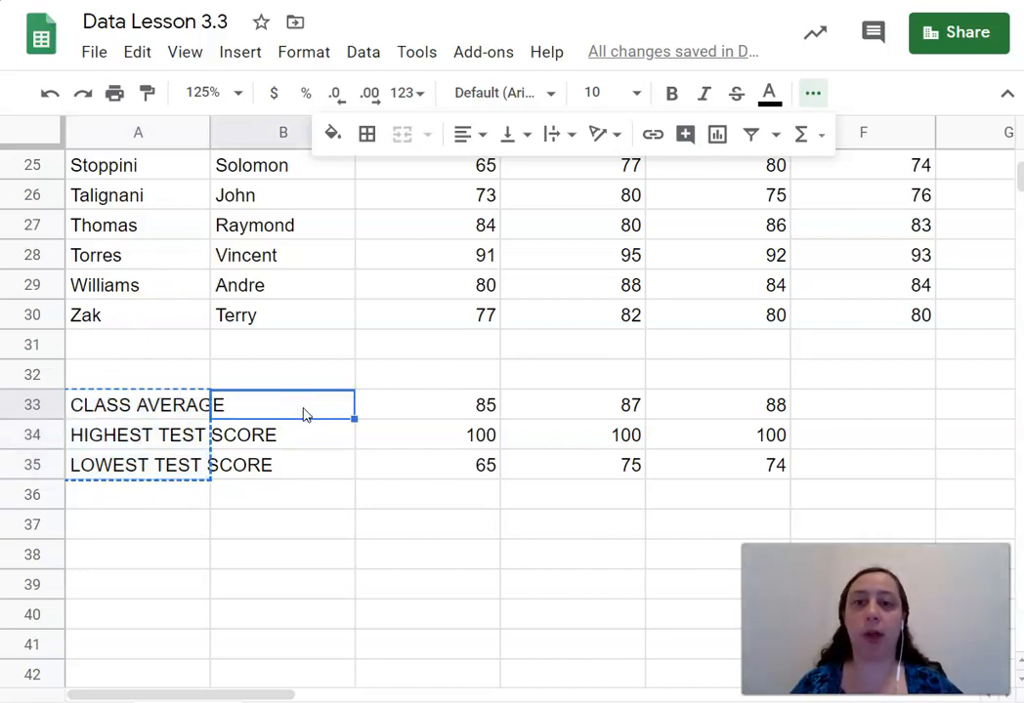
{"action": "left_click", "coordinate": [137, 50]}
{"action": "left_click", "coordinate": [181, 259]}
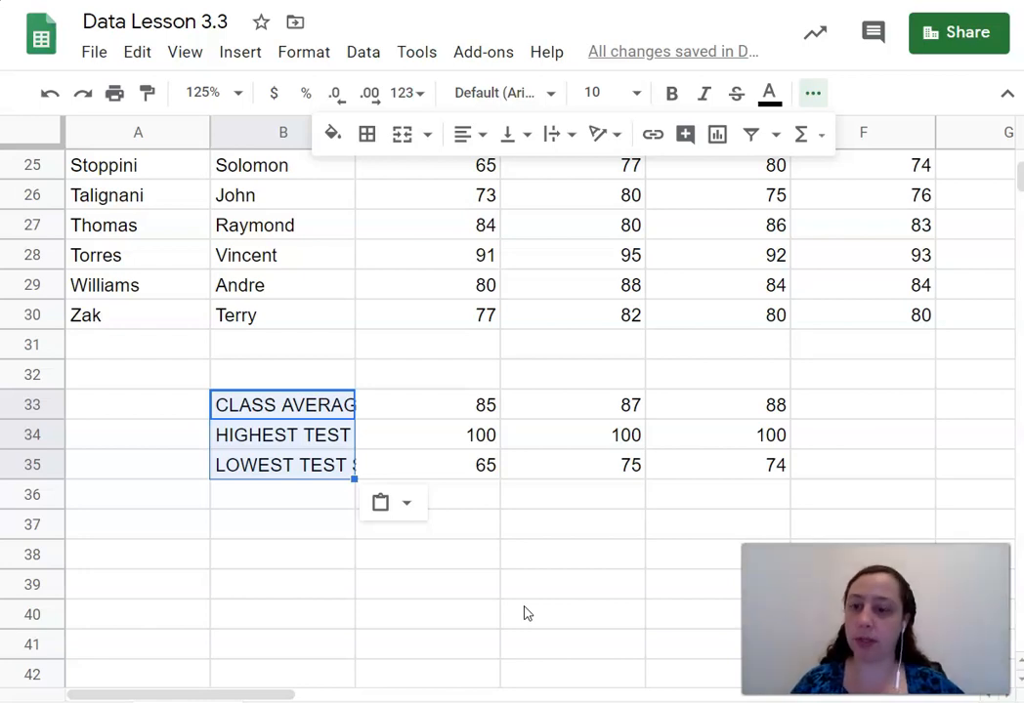
{"action": "key", "text": "ctrl+z"}
Cut the CLASS AVERAGE, HIGHEST TEST SCORE and LOWEST TEST SCORE labels from A33:A35 and paste them into B33:B35
{"action": "key", "text": "Left"}
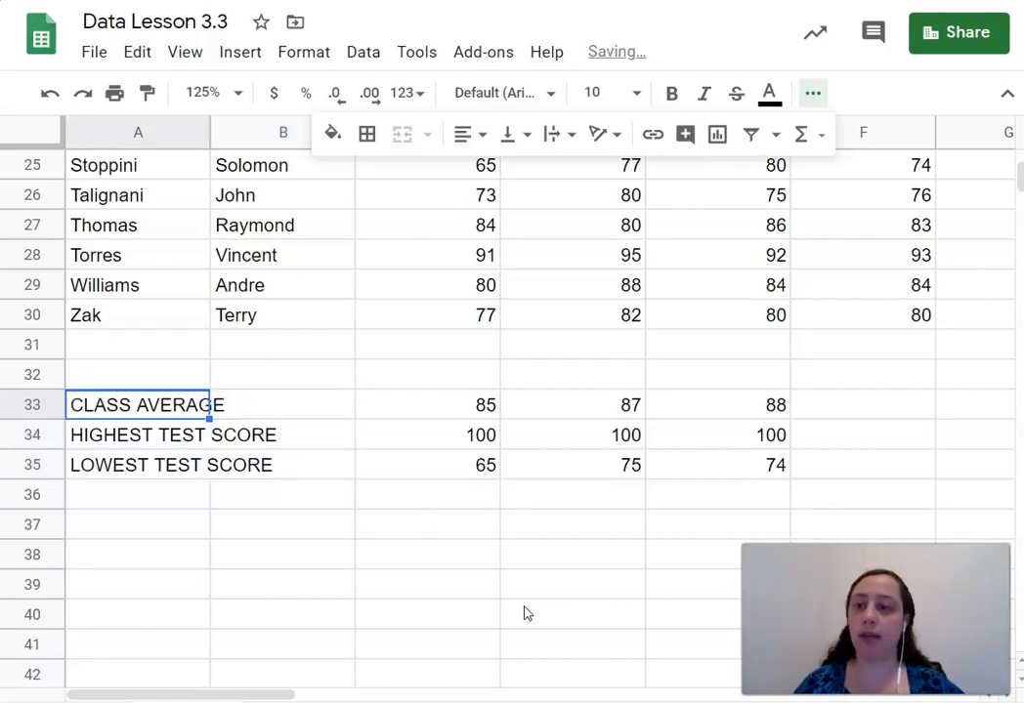
{"action": "key", "text": "shift+Down"}
{"action": "key", "text": "shift+Down"}
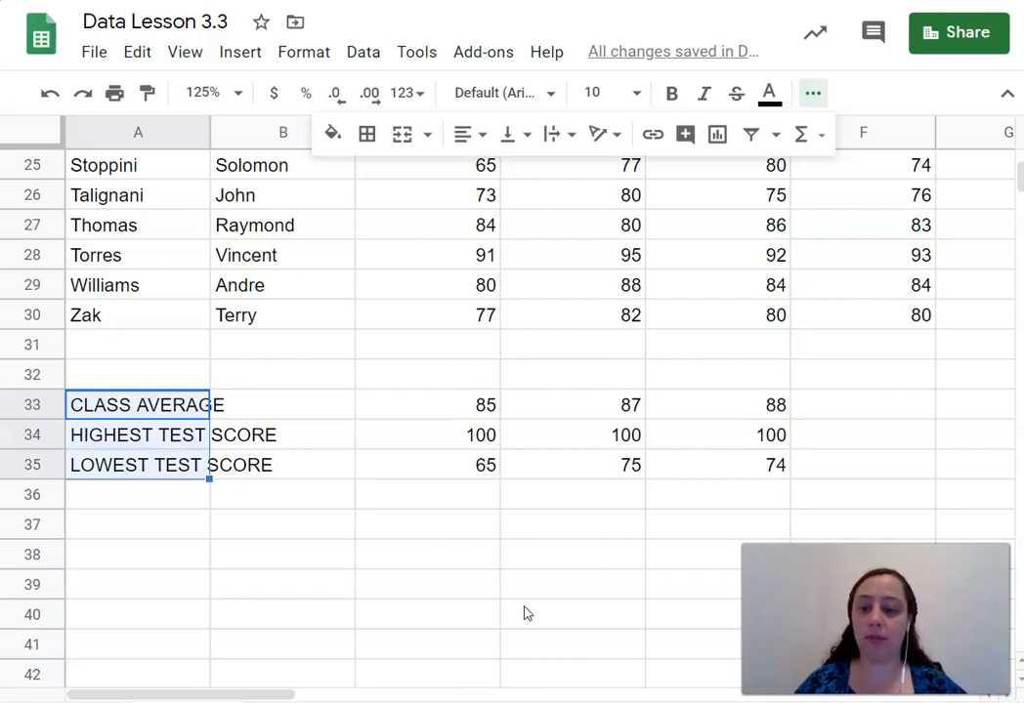
{"action": "key", "text": "ctrl+x"}
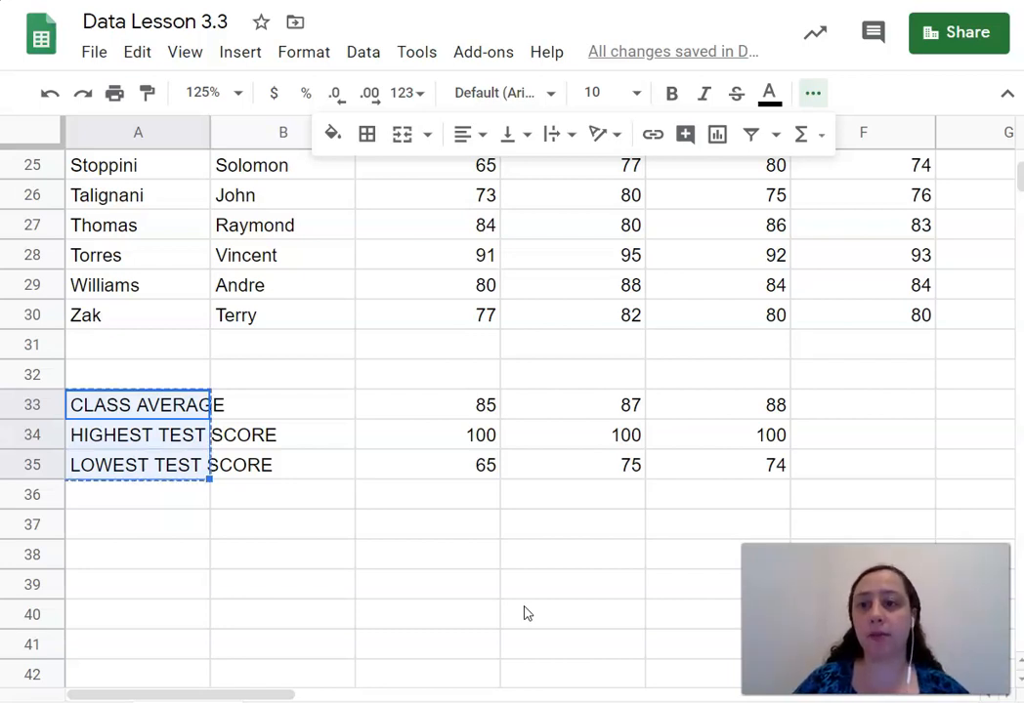
{"action": "key", "text": "Right"}
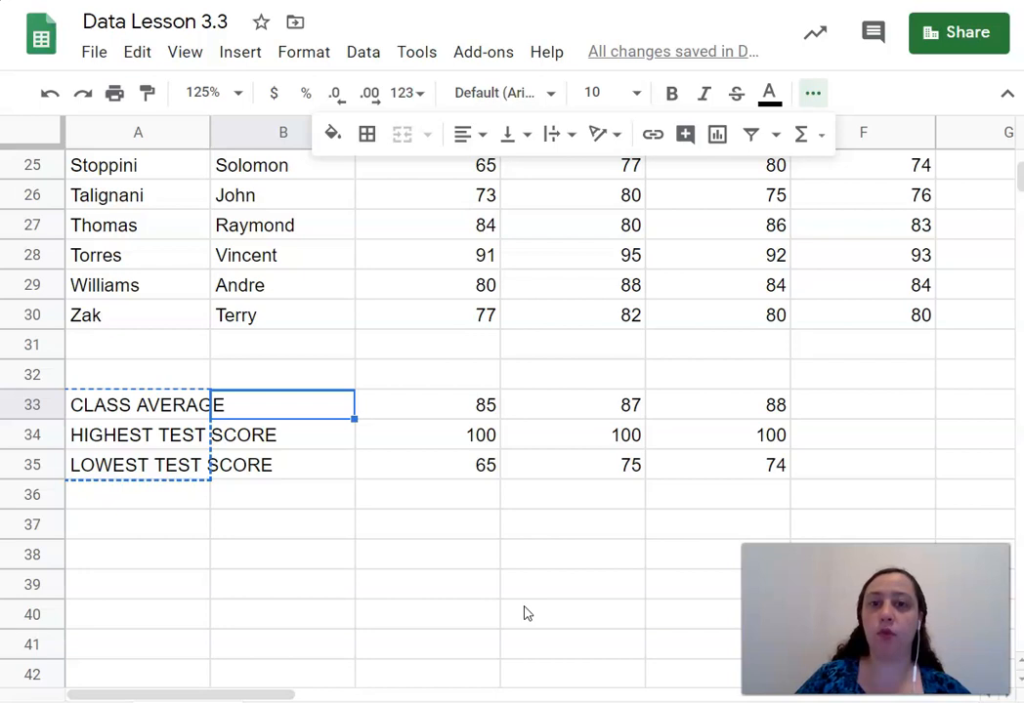
{"action": "key", "text": "ctrl+v"}
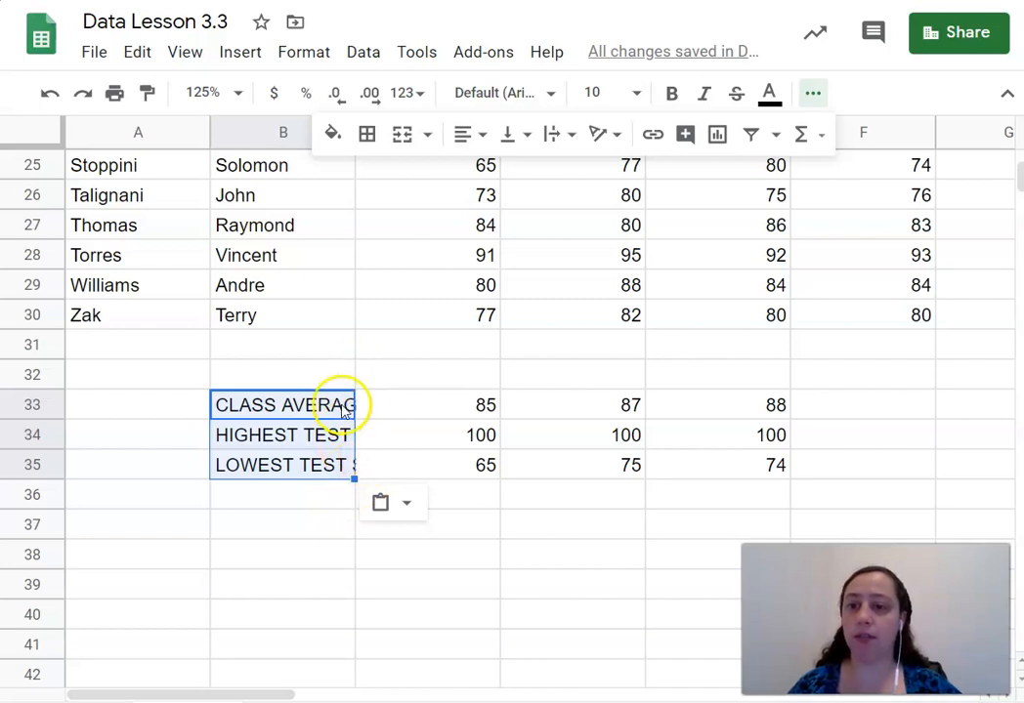
Auto-fit the width of column B to its longest label
{"action": "left_click", "coordinate": [304, 256]}
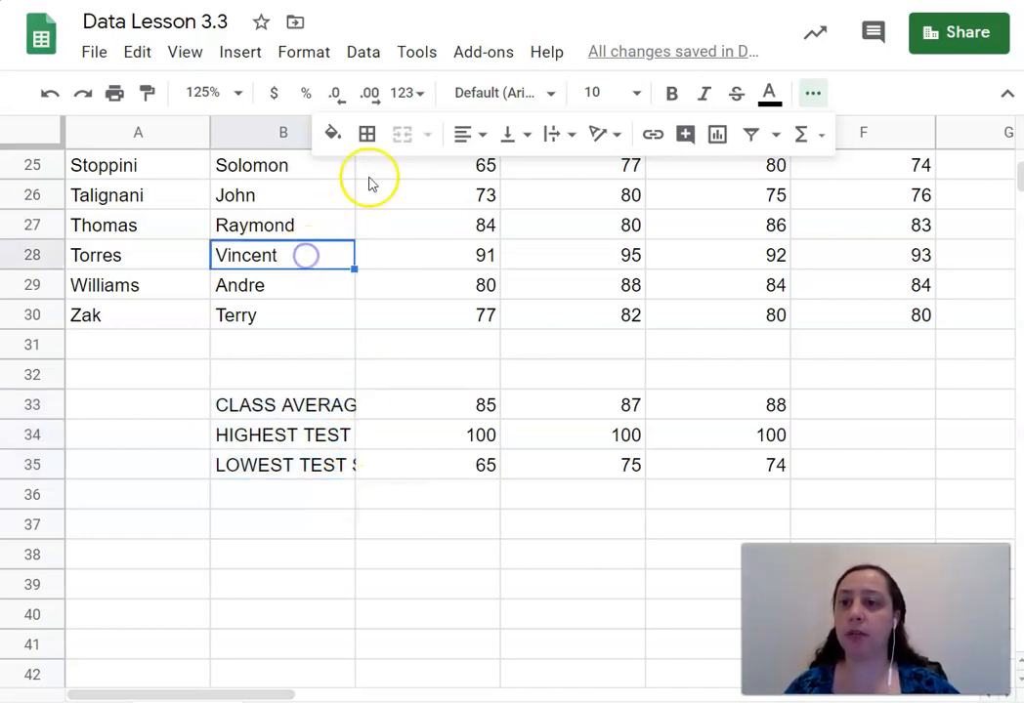
{"action": "left_click", "coordinate": [811, 92]}
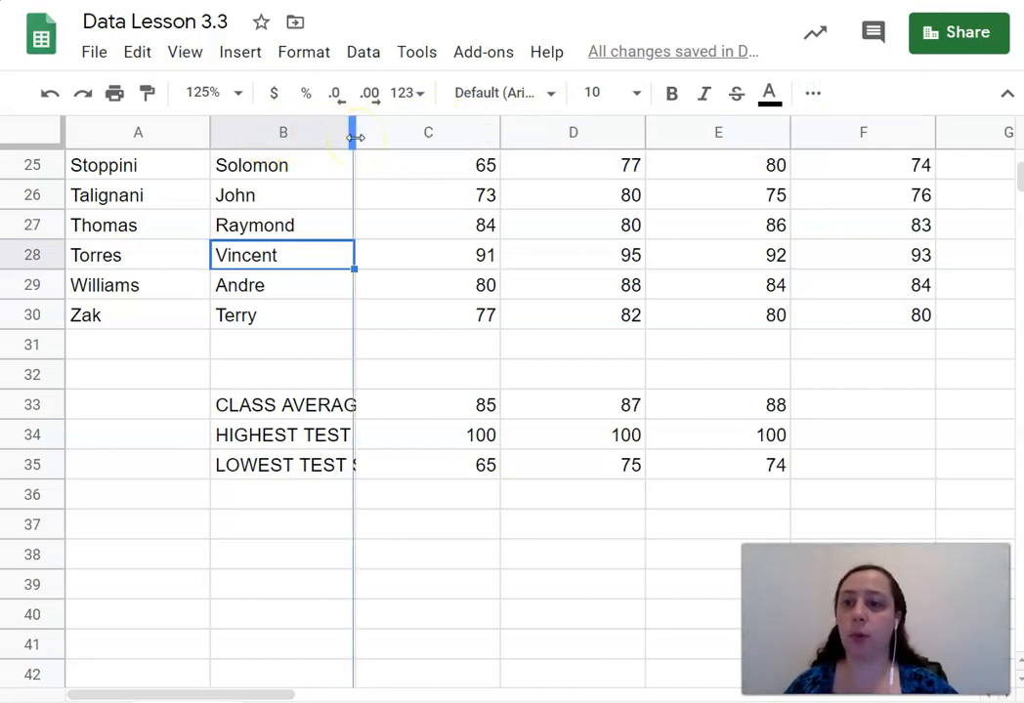
{"action": "double_click", "coordinate": [355, 136]}
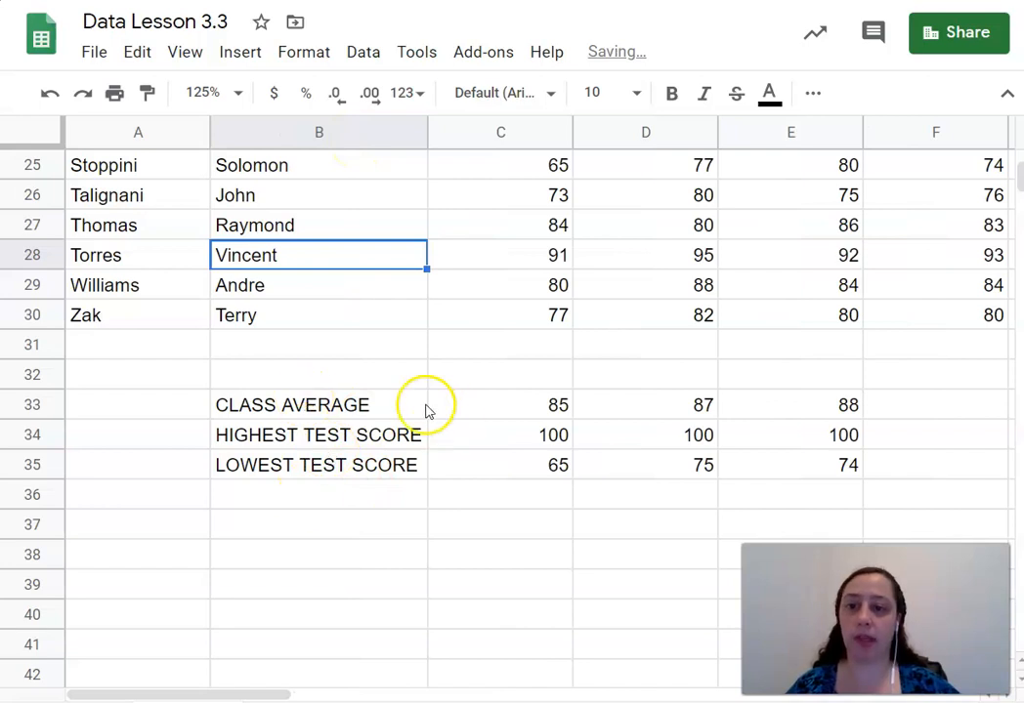
Apply black borders around and between all cells of the gradebook table in A4:F30
{"action": "scroll", "coordinate": [395, 356], "scroll_direction": "up", "scroll_amount": 8}
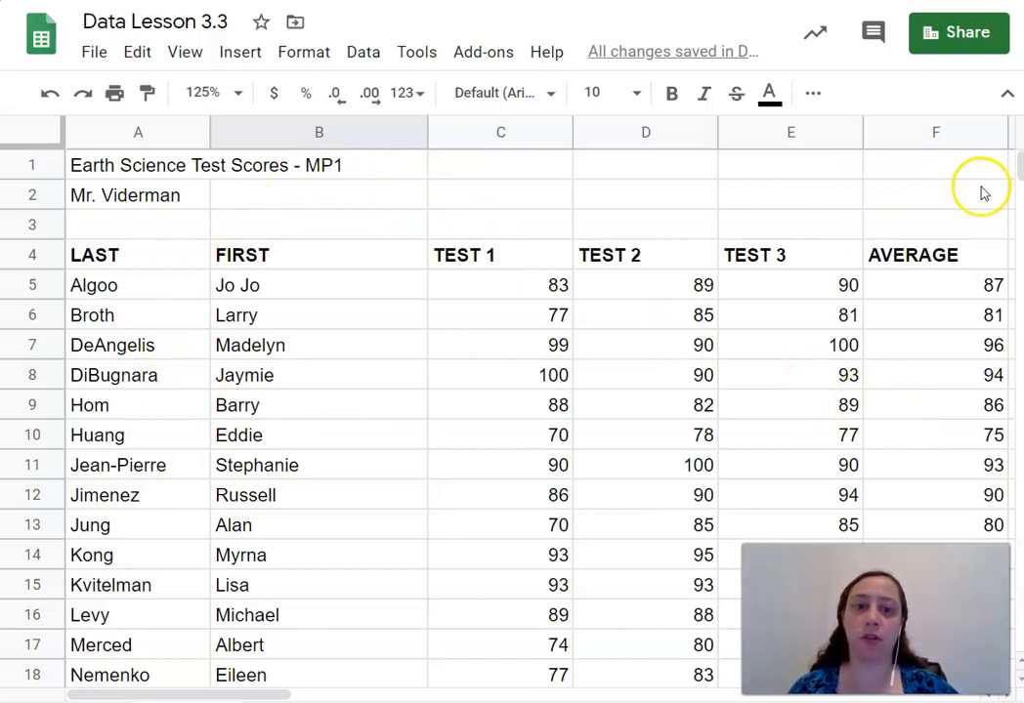
{"action": "left_click", "coordinate": [142, 262]}
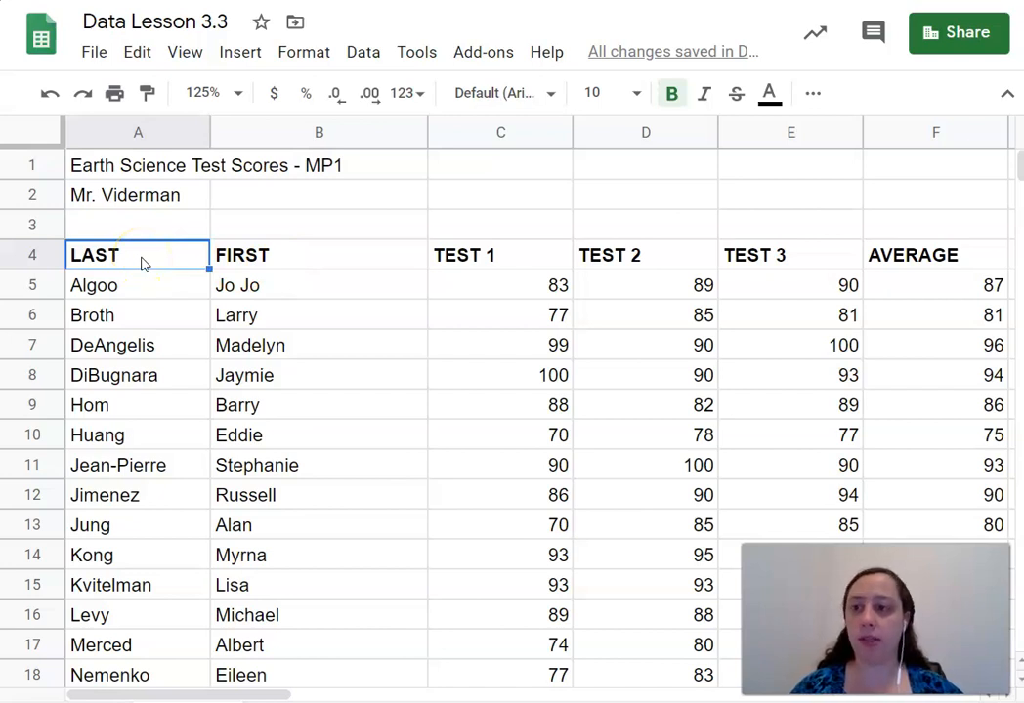
{"action": "key", "text": "ctrl+shift+Down"}
{"action": "key", "text": "ctrl+shift+Right"}
{"action": "left_click", "coordinate": [813, 92]}
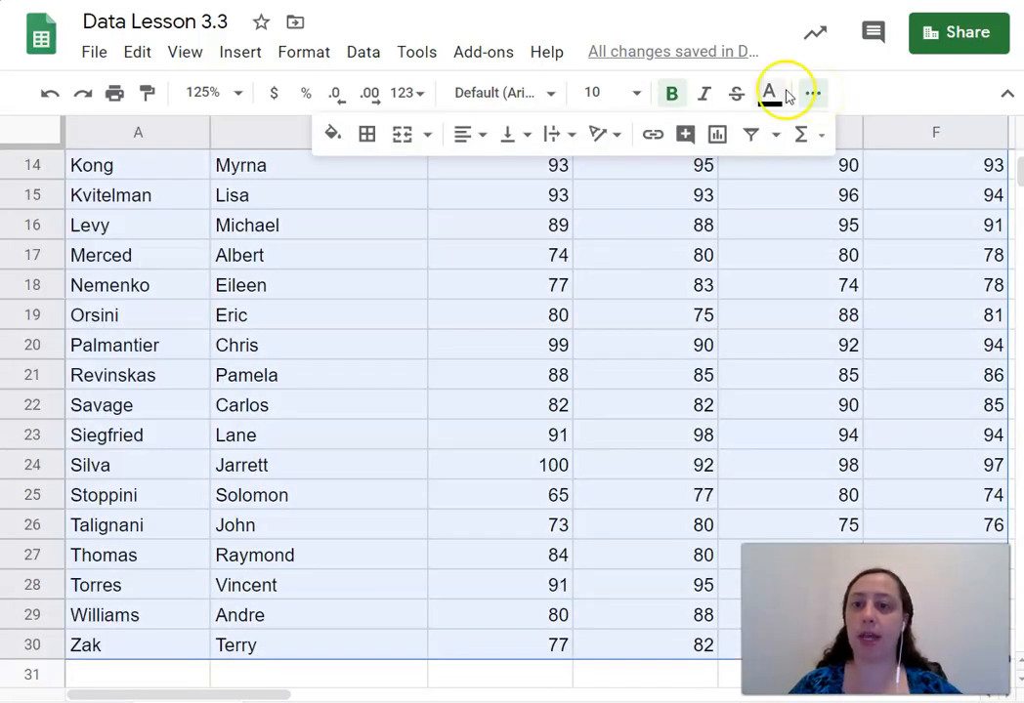
{"action": "left_click", "coordinate": [367, 137]}
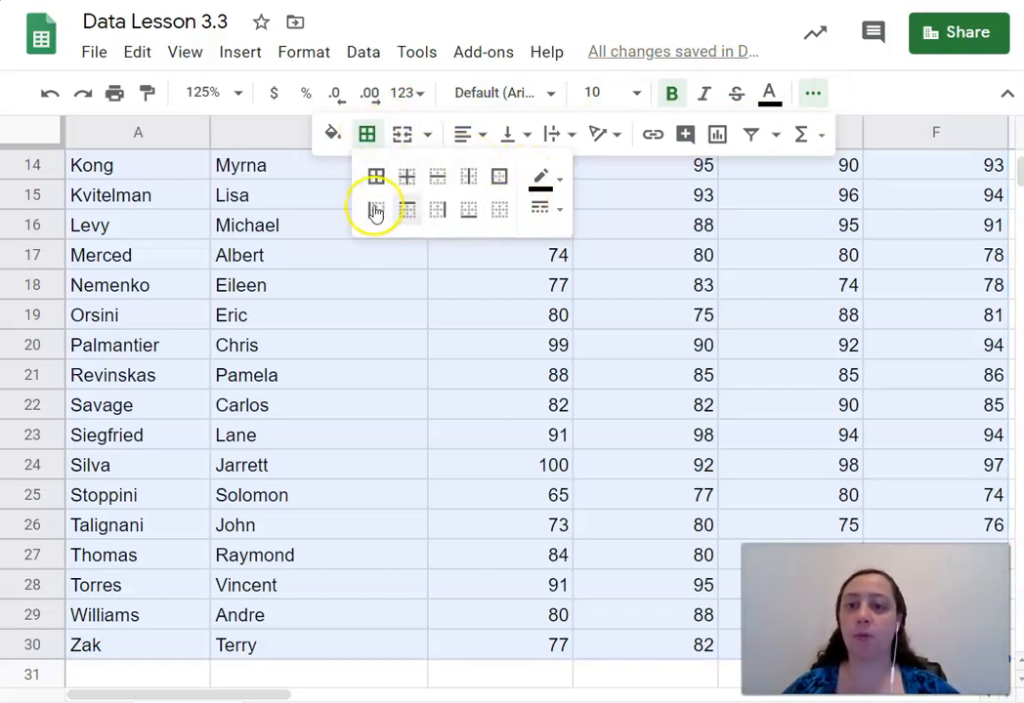
{"action": "left_click", "coordinate": [498, 184]}
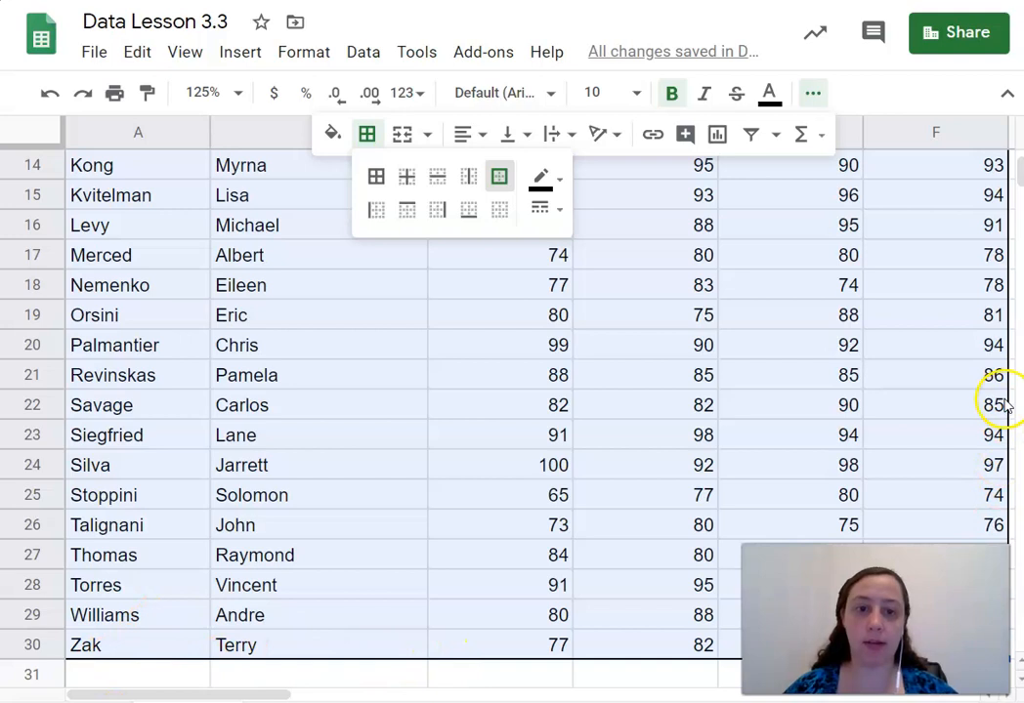
{"action": "left_click", "coordinate": [377, 180]}
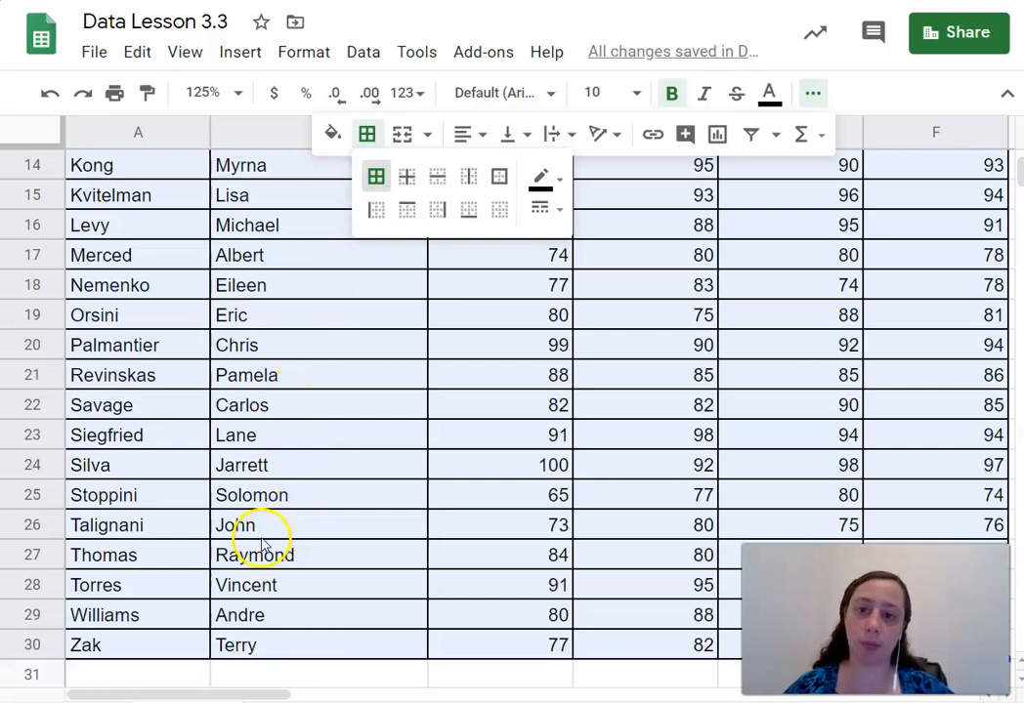
{"action": "left_click", "coordinate": [590, 422]}
Set the sheet zoom to 75% and look over the bordered table and the summary rows
{"action": "scroll", "coordinate": [590, 422], "scroll_direction": "down", "scroll_amount": 4}
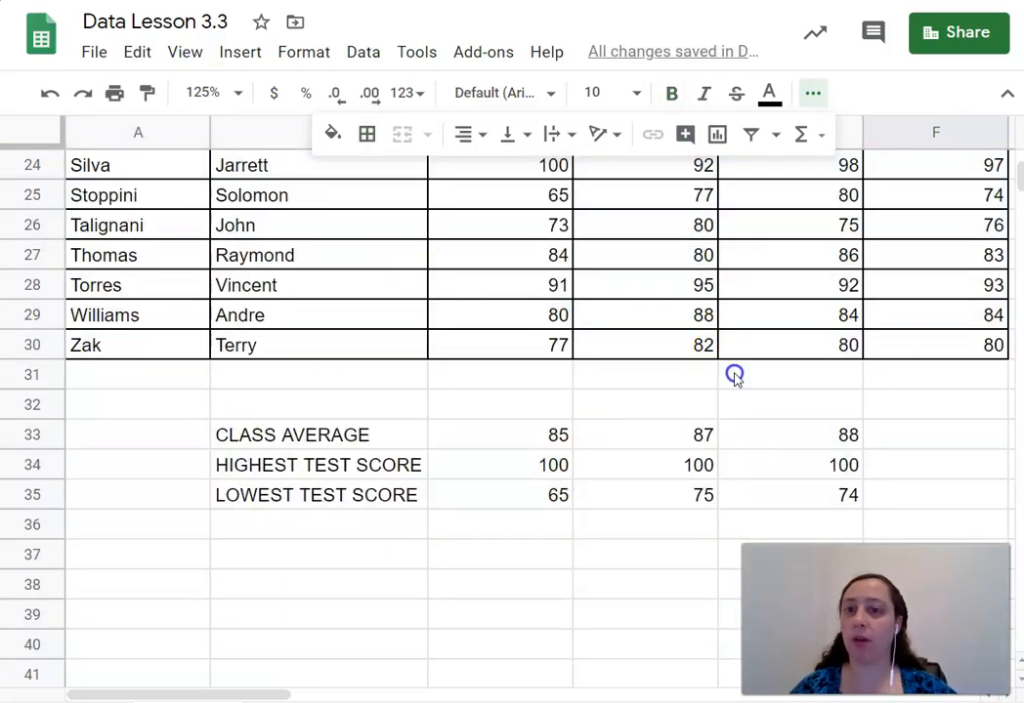
{"action": "scroll", "coordinate": [734, 377], "scroll_direction": "up", "scroll_amount": 9}
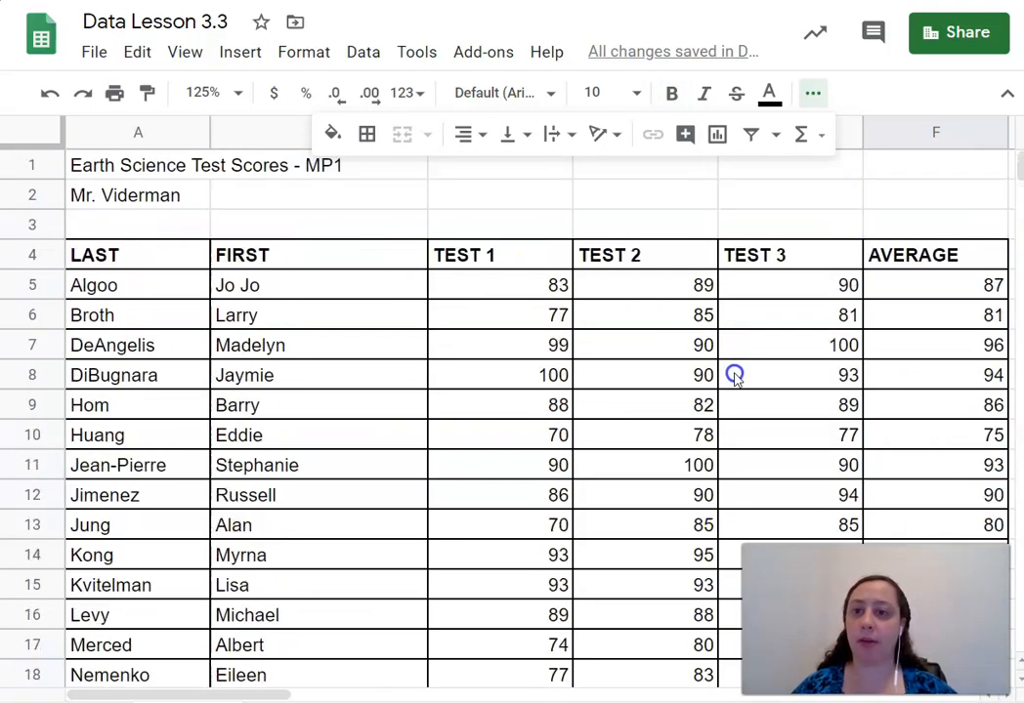
{"action": "left_click", "coordinate": [237, 92]}
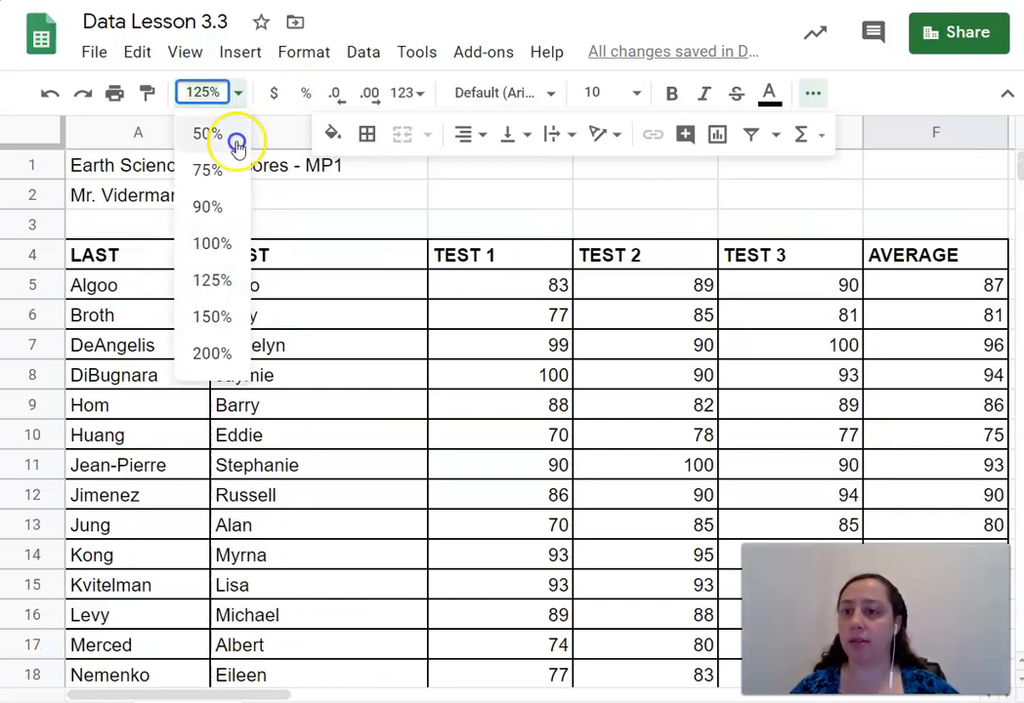
{"action": "left_click", "coordinate": [211, 169]}
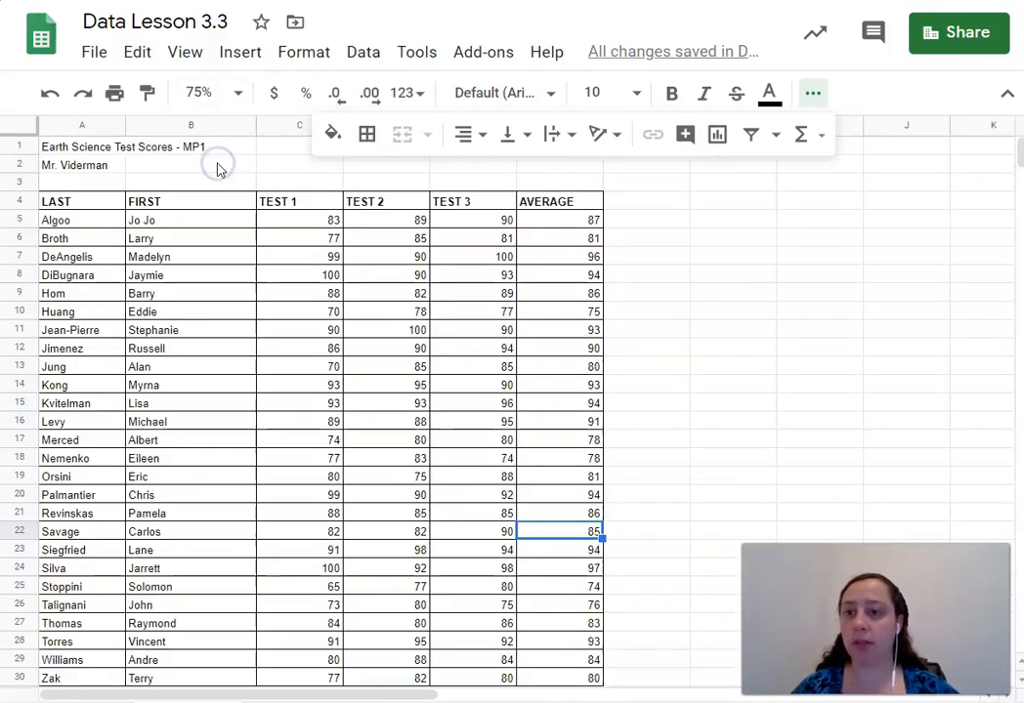
{"action": "scroll", "coordinate": [302, 314], "scroll_direction": "down", "scroll_amount": 4}
{"action": "scroll", "coordinate": [303, 315], "scroll_direction": "up", "scroll_amount": 4}
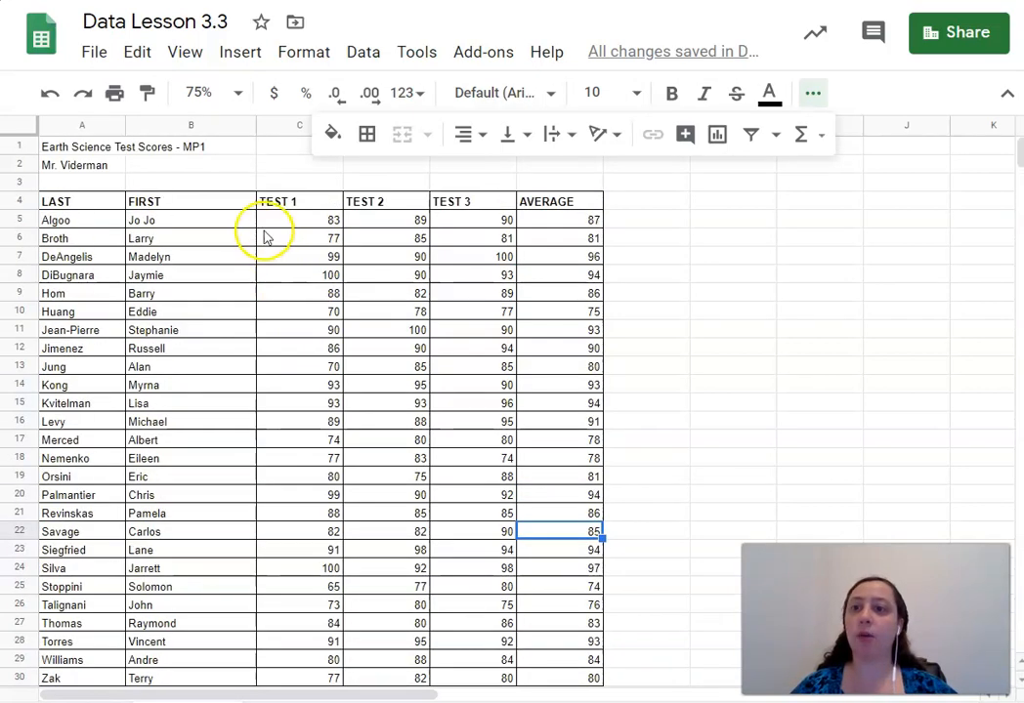
Open the print settings for the current sheet and change the page orientation to portrait, checking the page preview
{"action": "left_click", "coordinate": [115, 93]}
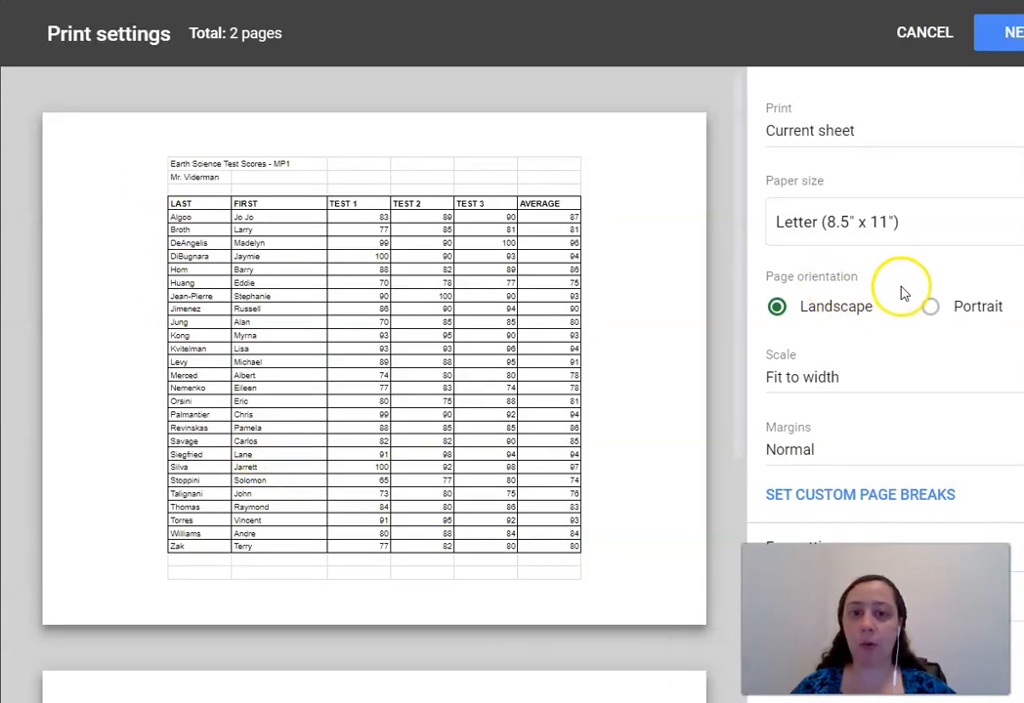
{"action": "scroll", "coordinate": [625, 409], "scroll_direction": "down", "scroll_amount": 5}
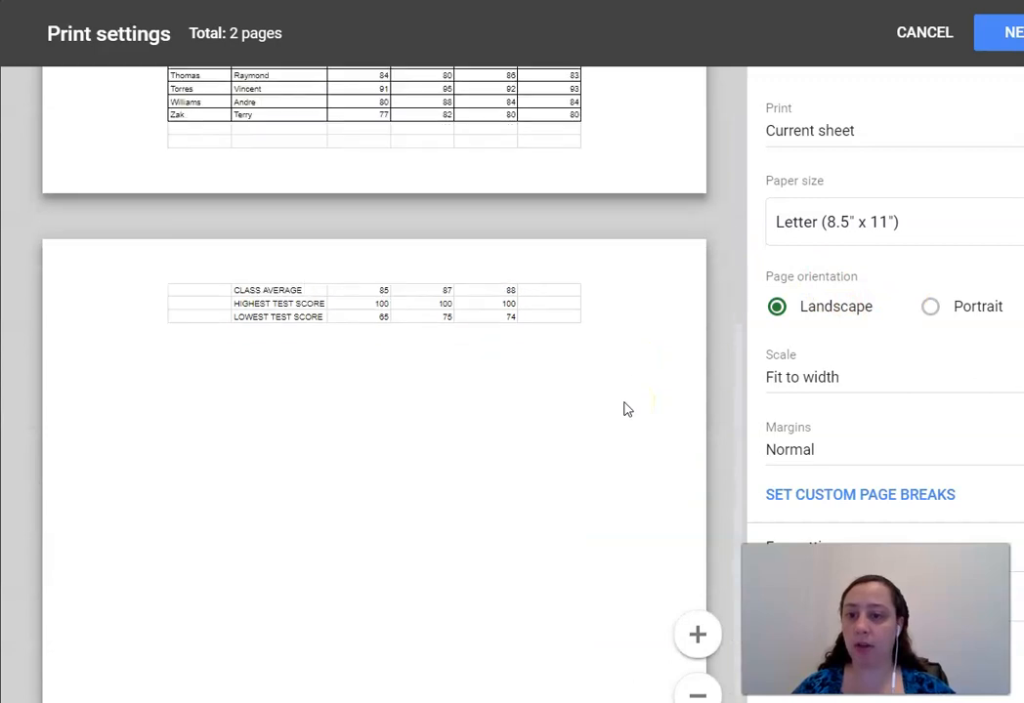
{"action": "scroll", "coordinate": [625, 408], "scroll_direction": "up", "scroll_amount": 5}
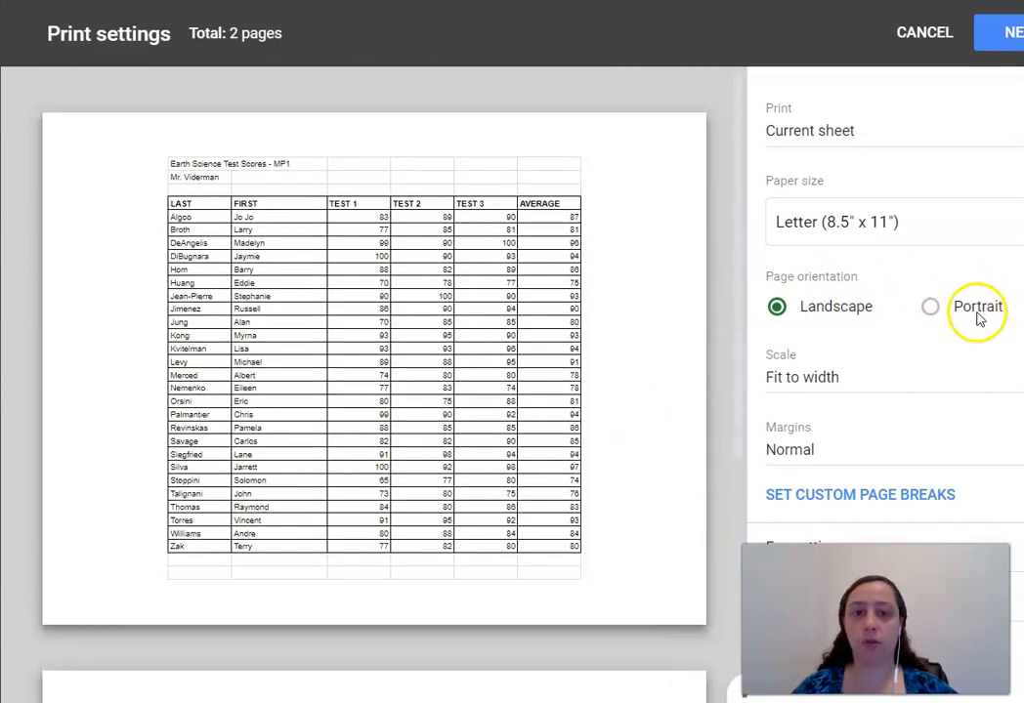
{"action": "left_click", "coordinate": [931, 308]}
{"action": "scroll", "coordinate": [572, 411], "scroll_direction": "down", "scroll_amount": 3}
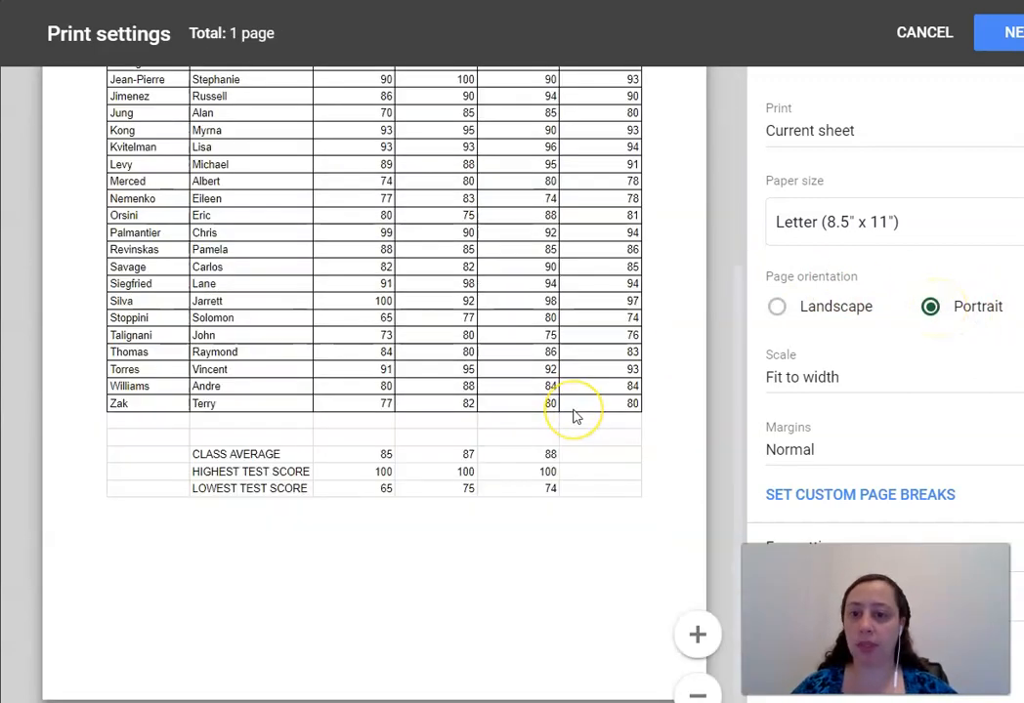
{"action": "scroll", "coordinate": [574, 415], "scroll_direction": "up", "scroll_amount": 2}
{"action": "scroll", "coordinate": [574, 418], "scroll_direction": "down", "scroll_amount": 1}
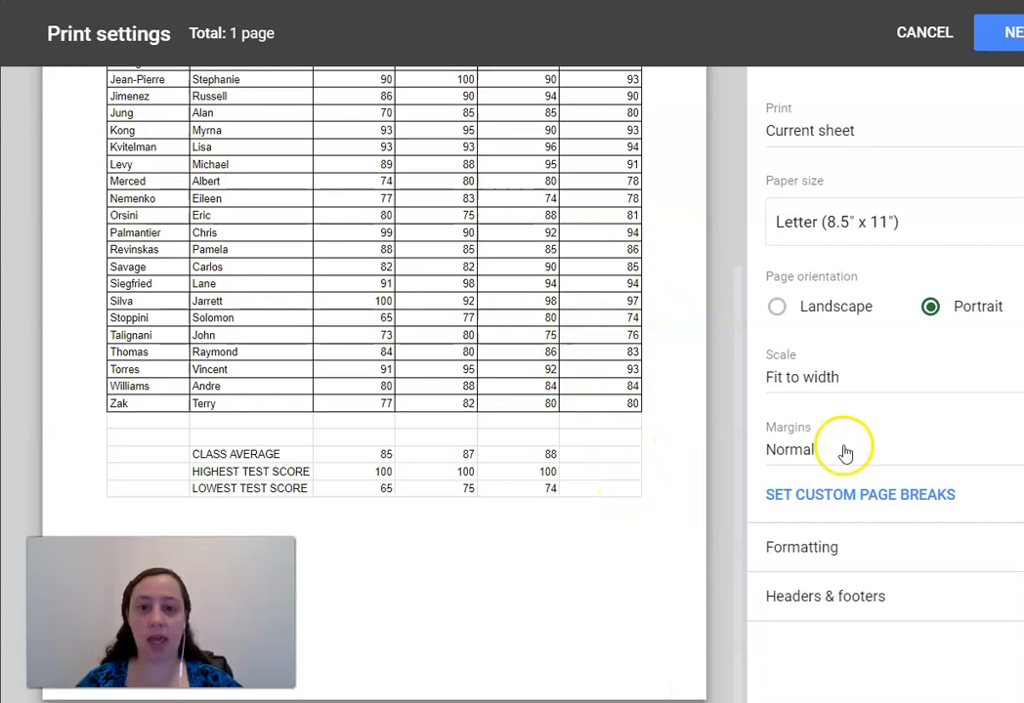
Turn off gridlines in the print formatting options and review the page preview
{"action": "left_click", "coordinate": [807, 549]}
{"action": "left_click", "coordinate": [779, 592]}
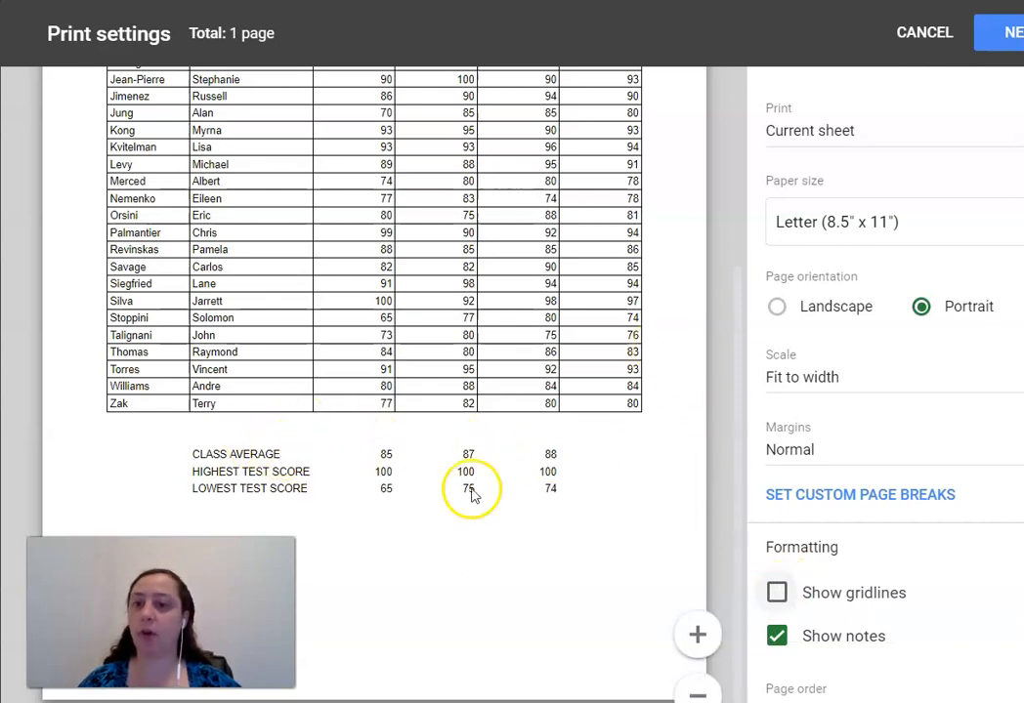
{"action": "scroll", "coordinate": [660, 259], "scroll_direction": "up", "scroll_amount": 3}
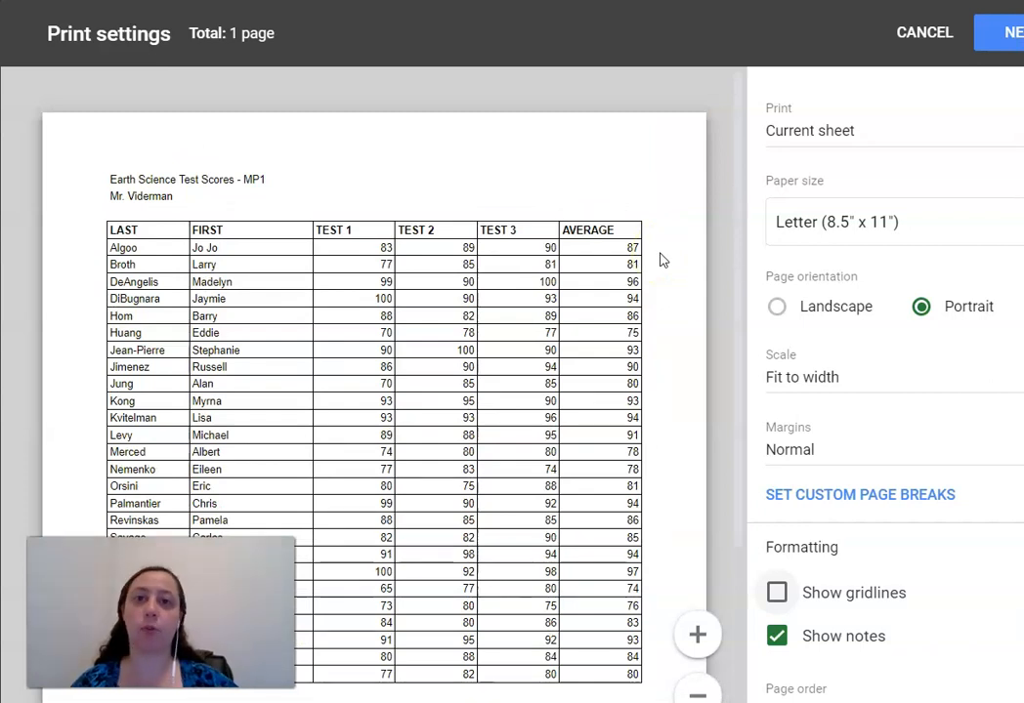
{"action": "scroll", "coordinate": [618, 229], "scroll_direction": "down", "scroll_amount": 1}
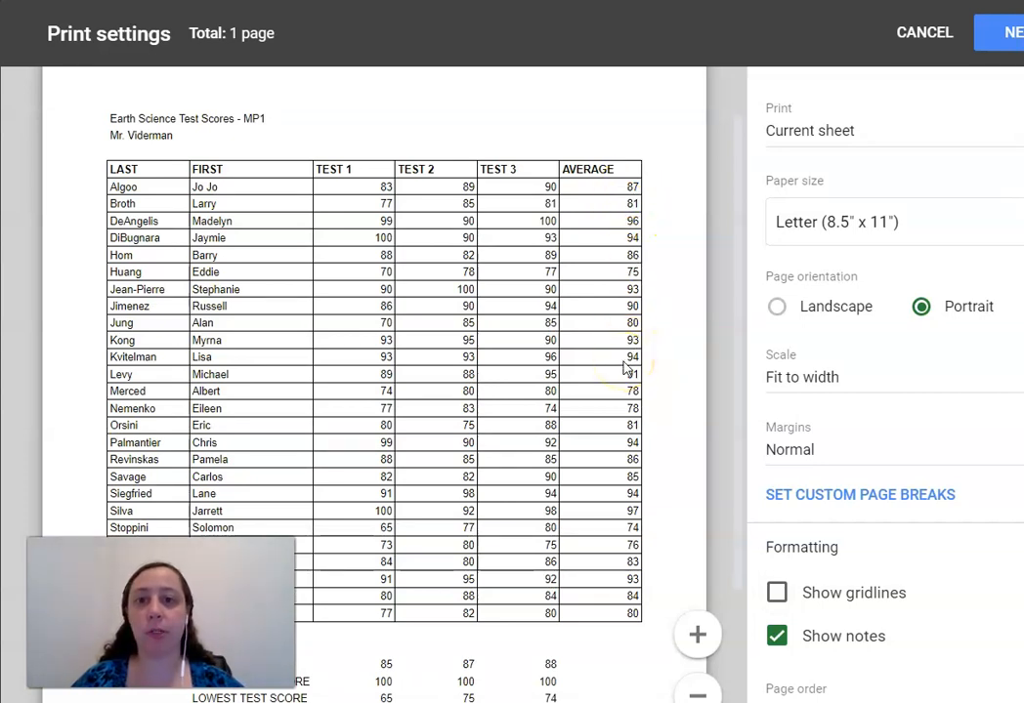
Proceed to the print dialog and save the gradebook as a PDF named Data Lesson 3.3
{"action": "left_click", "coordinate": [998, 49]}
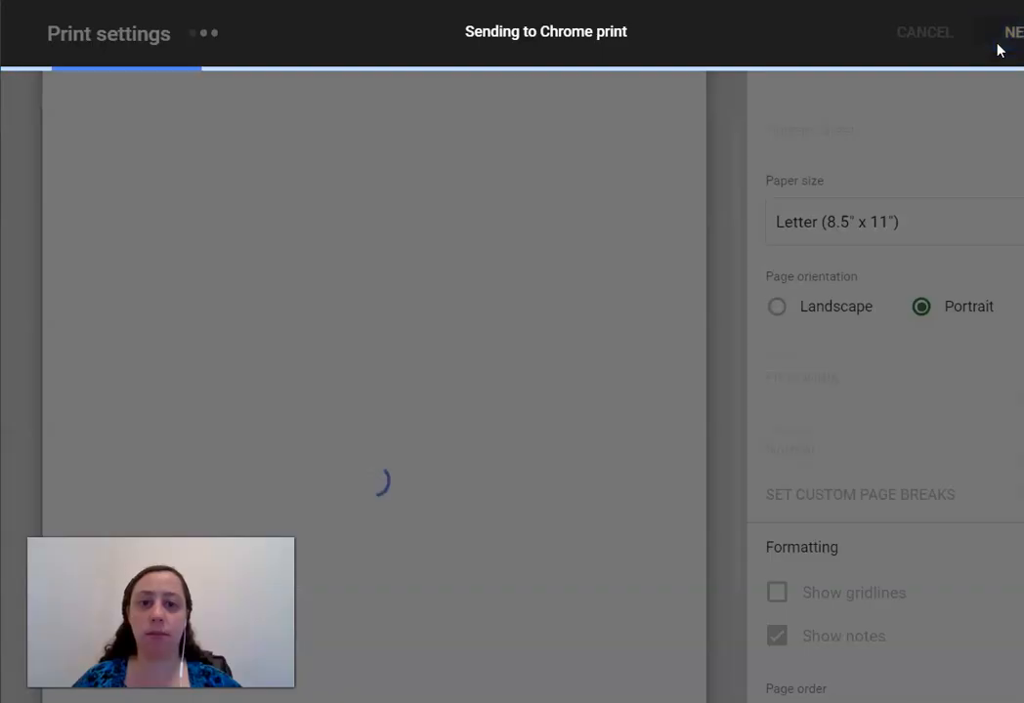
{"action": "left_click", "coordinate": [958, 113]}
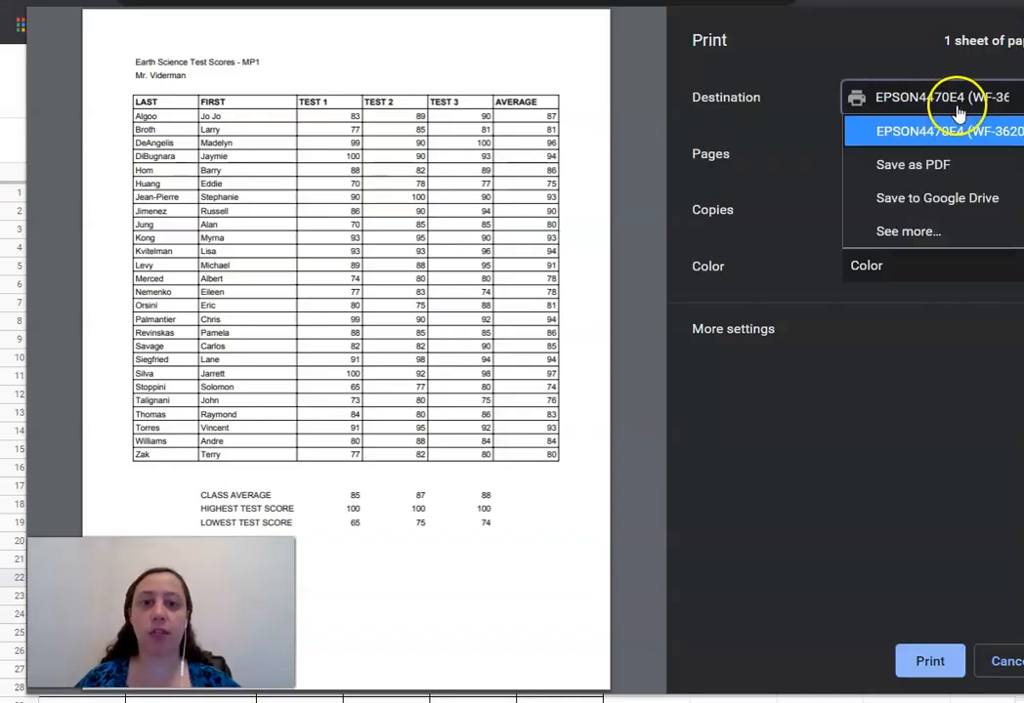
{"action": "left_click", "coordinate": [930, 166]}
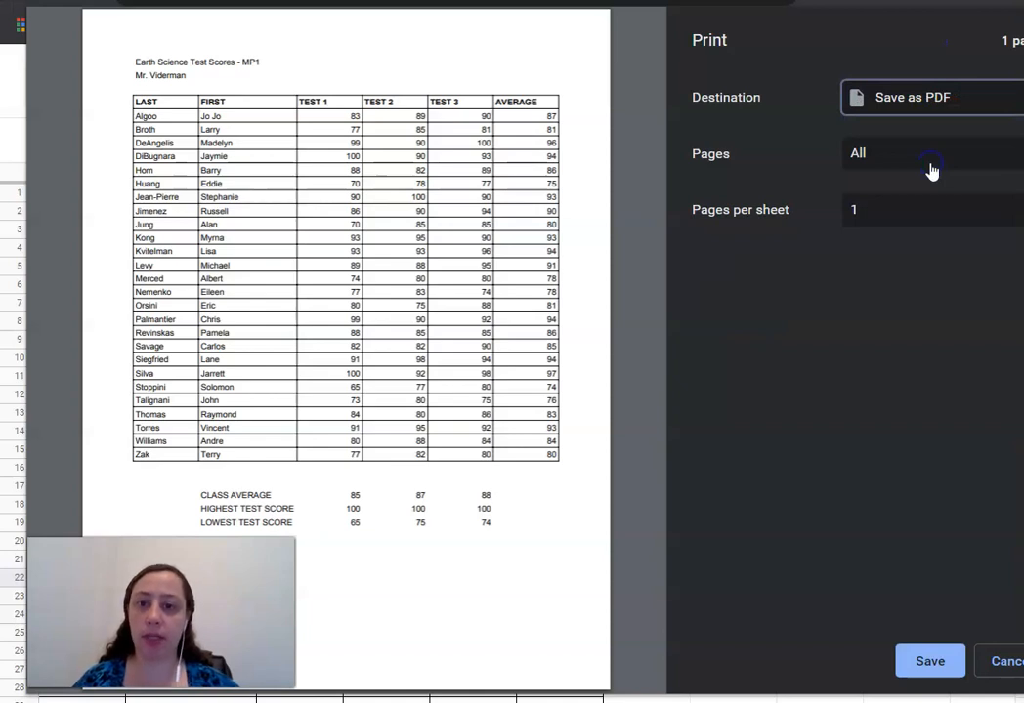
{"action": "left_click", "coordinate": [926, 662]}
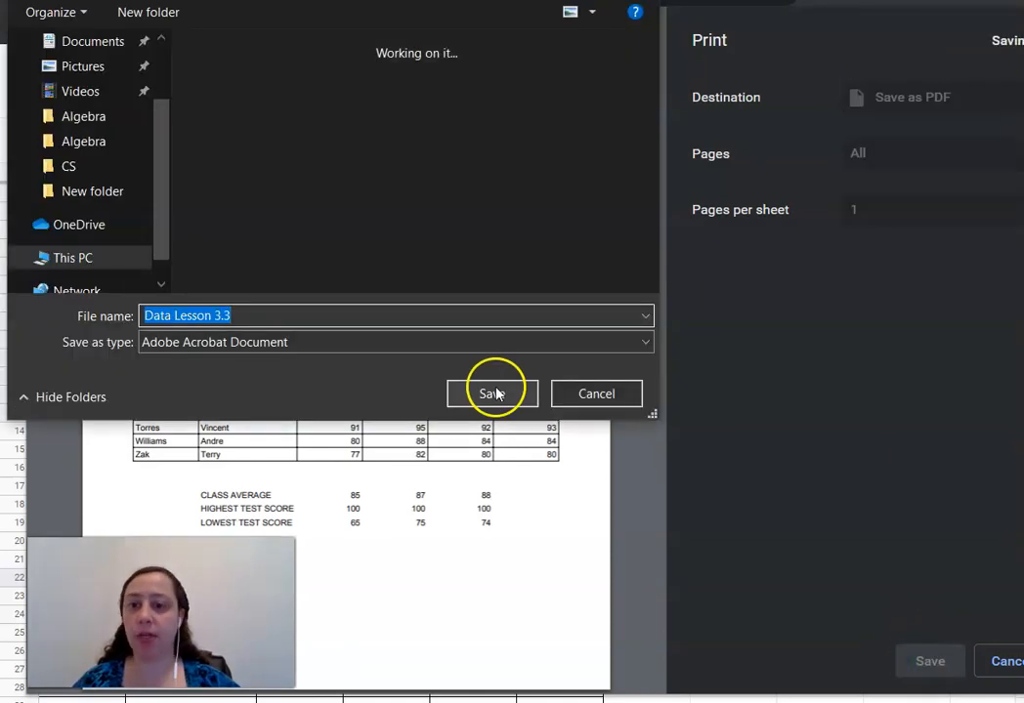
{"action": "left_click", "coordinate": [494, 396]}
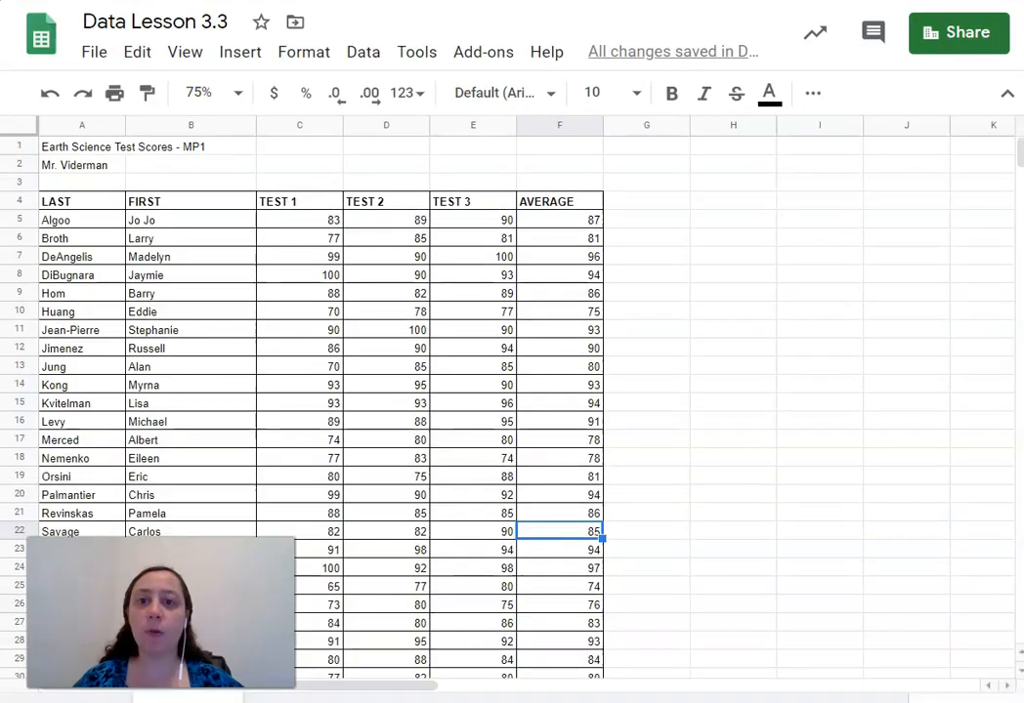